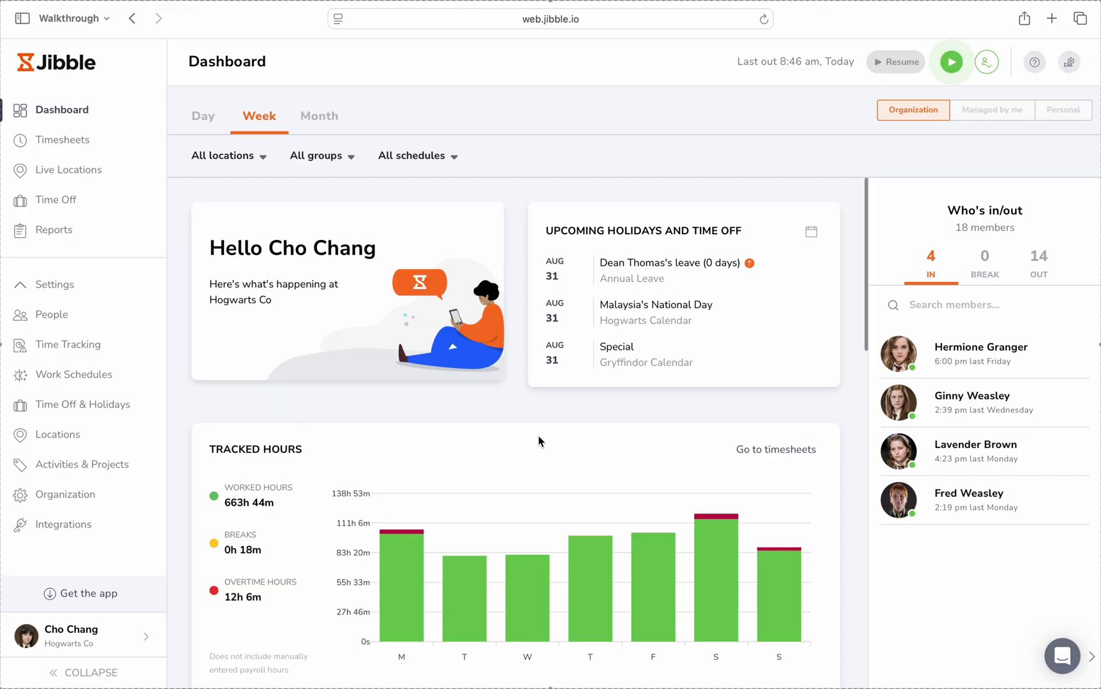
left_click(113, 321)
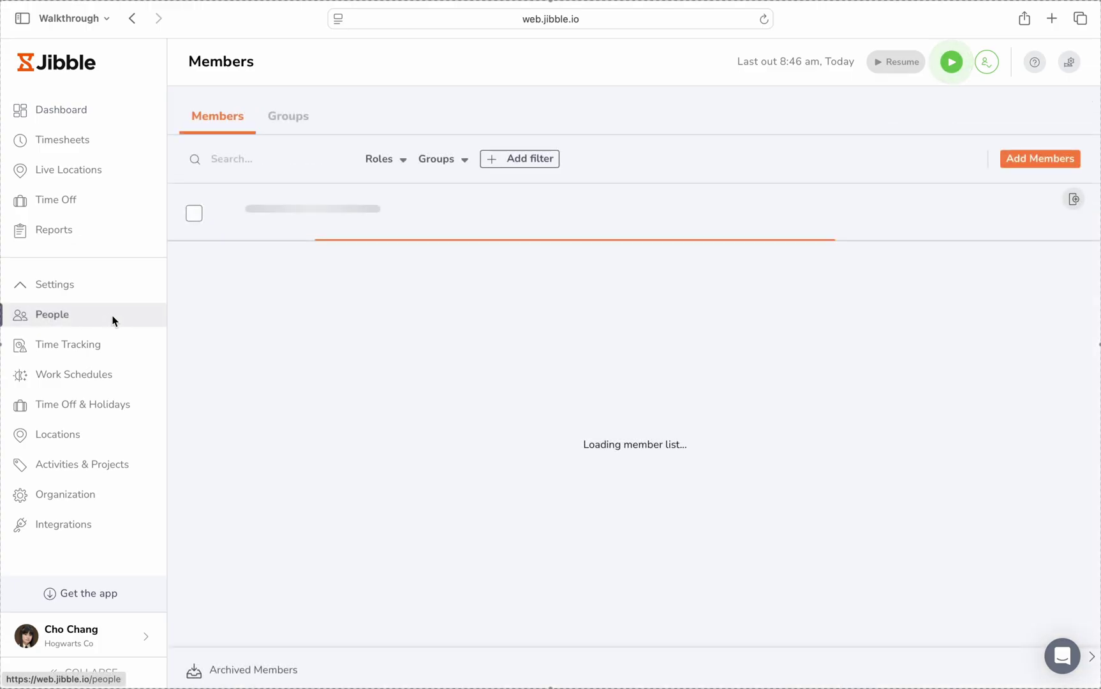
scroll(624, 425, "down", 10)
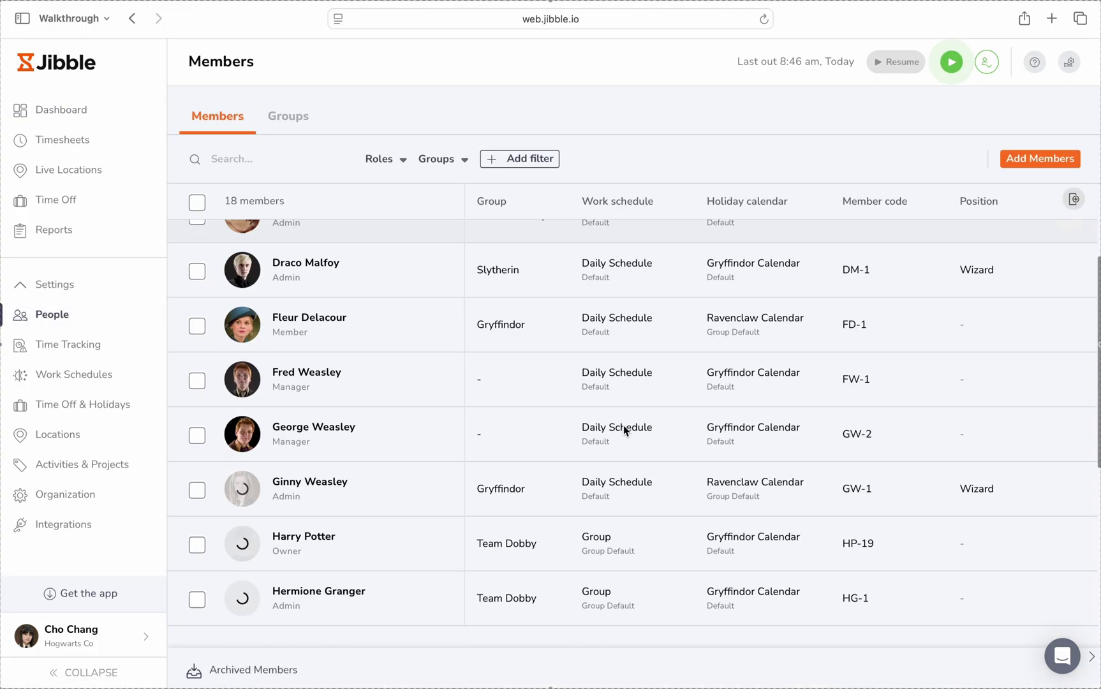
scroll(624, 425, "up", 7)
scroll(624, 425, "up", 3)
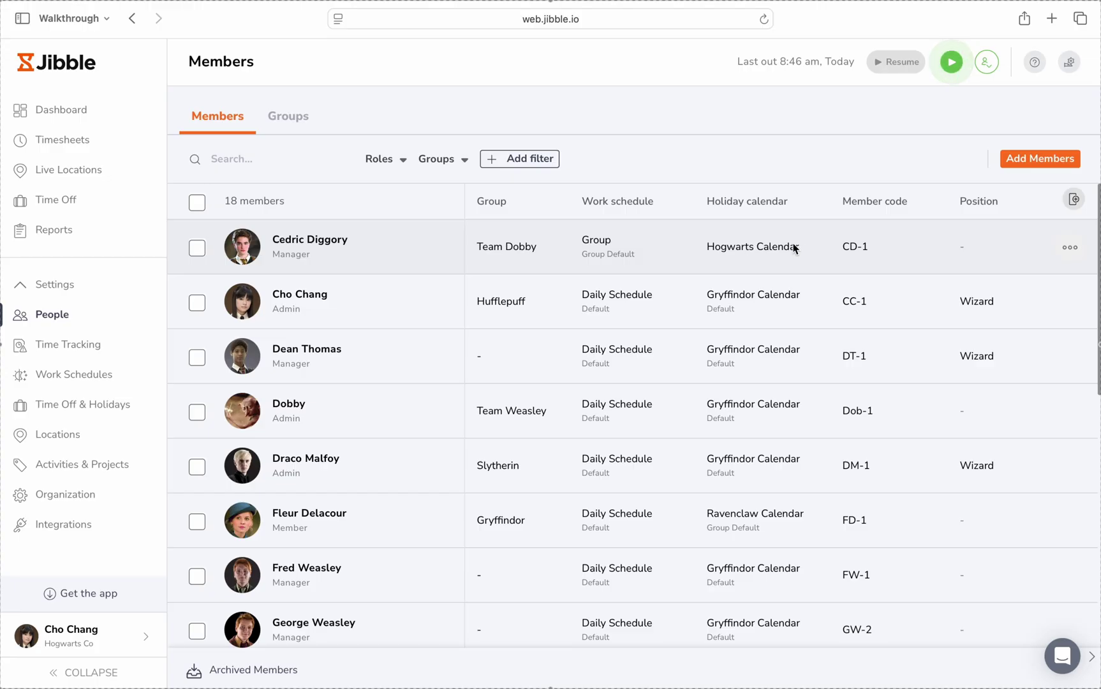
left_click(1075, 200)
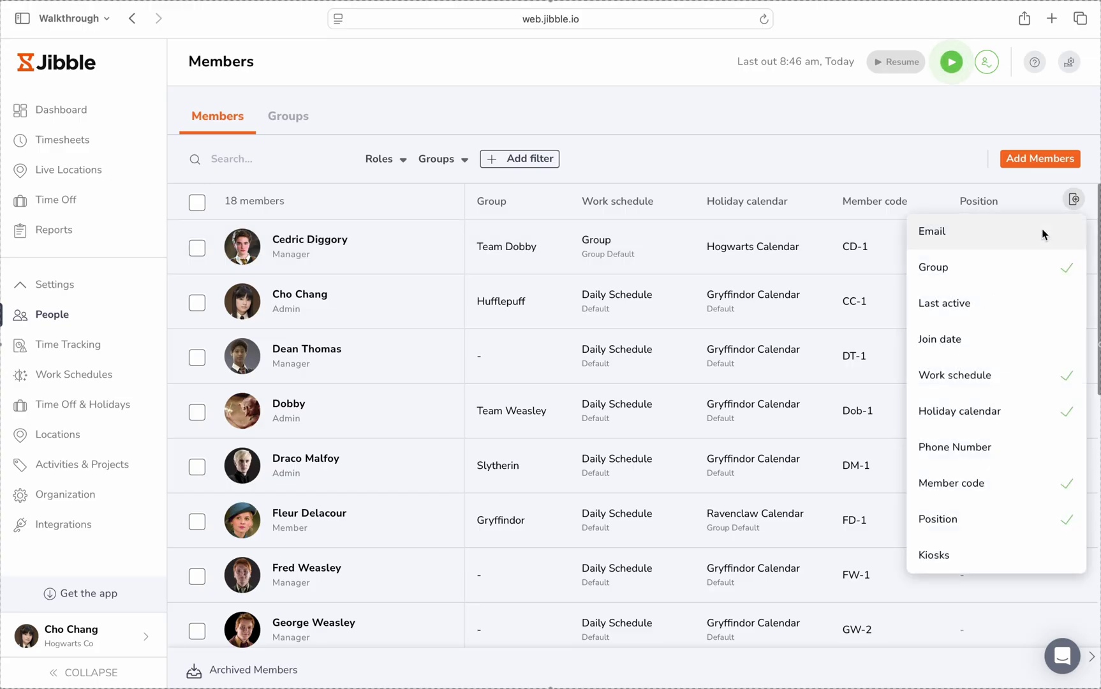
left_click(1075, 200)
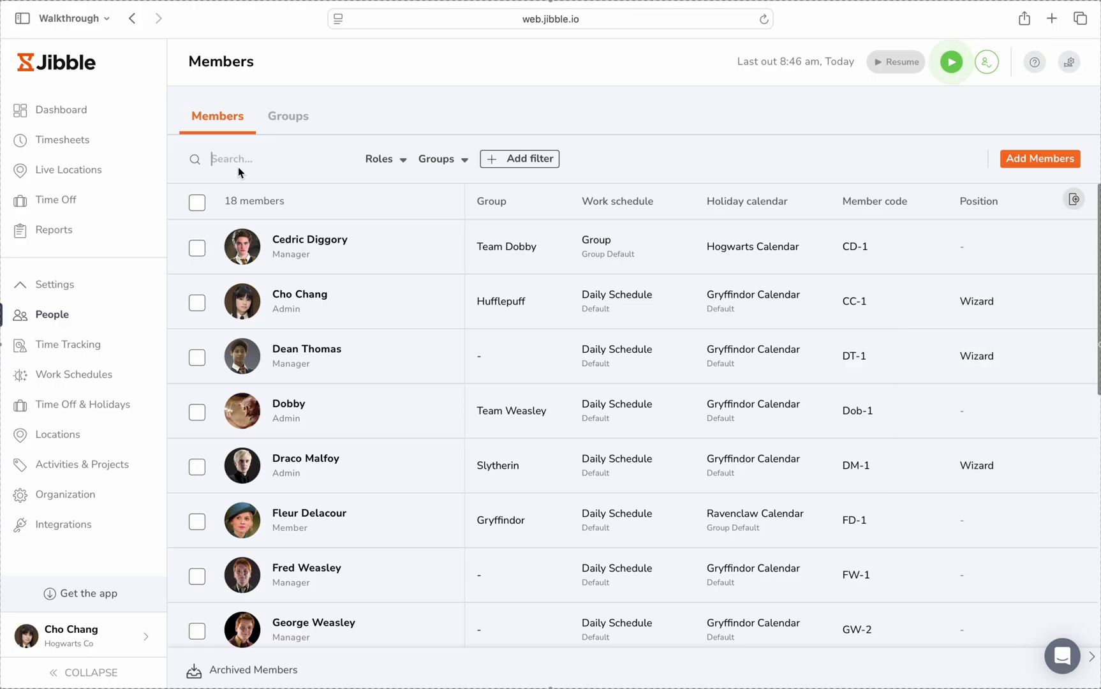
type("cho")
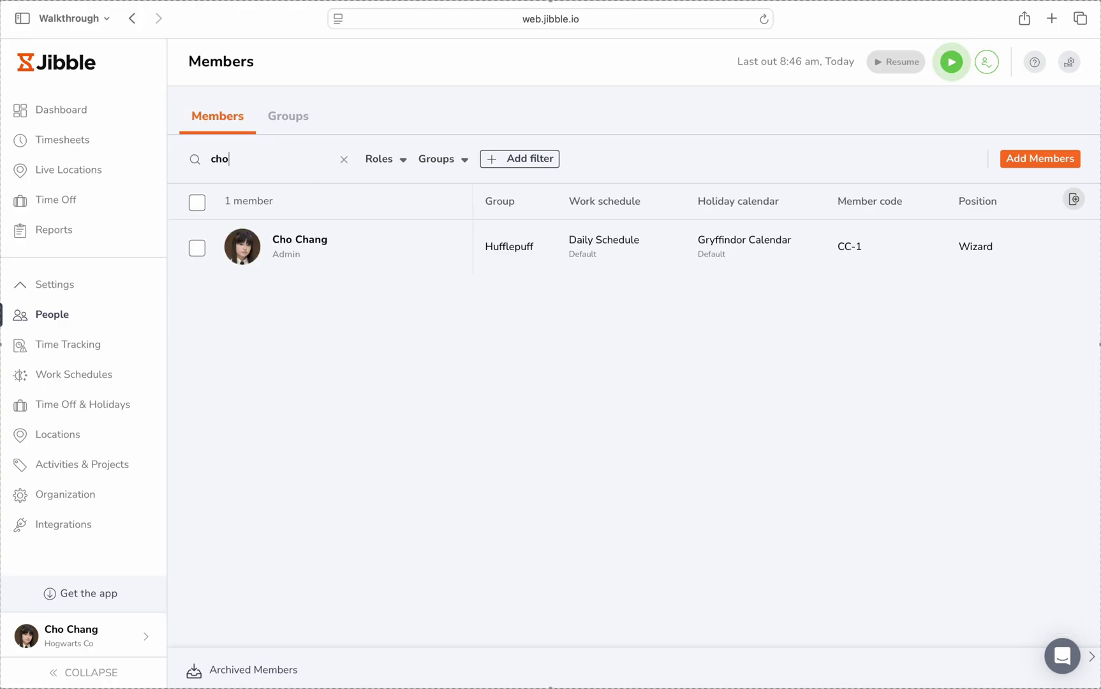
left_click(343, 159)
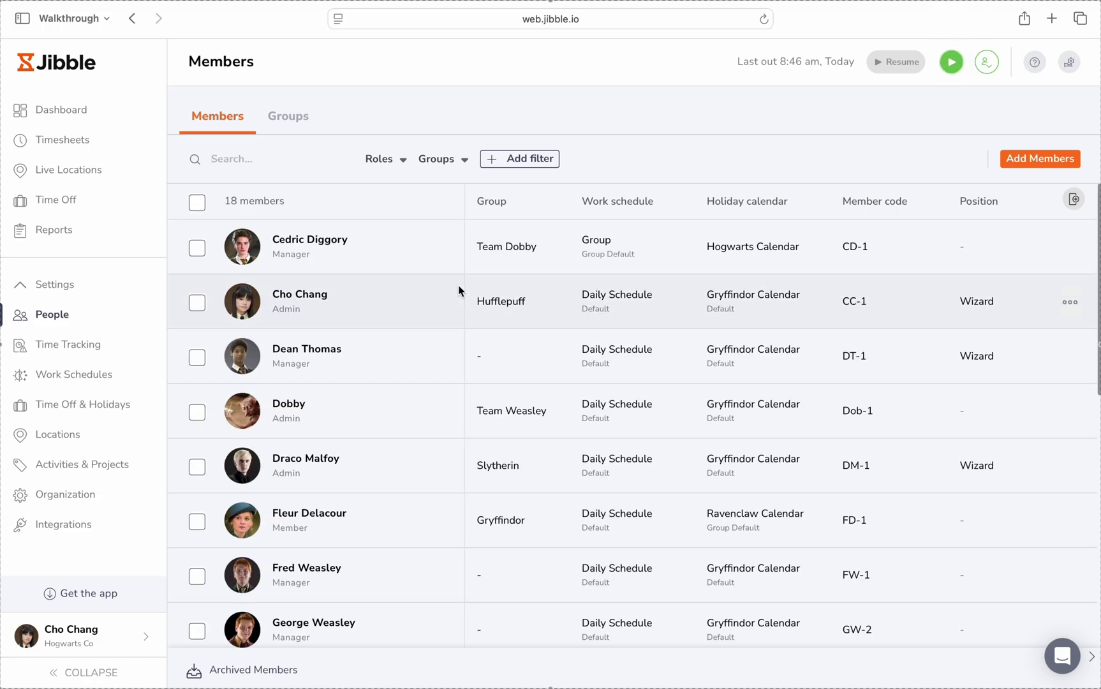
Step: Filter members by the Admin role, clear it, and view the Groups filter options
left_click(405, 159)
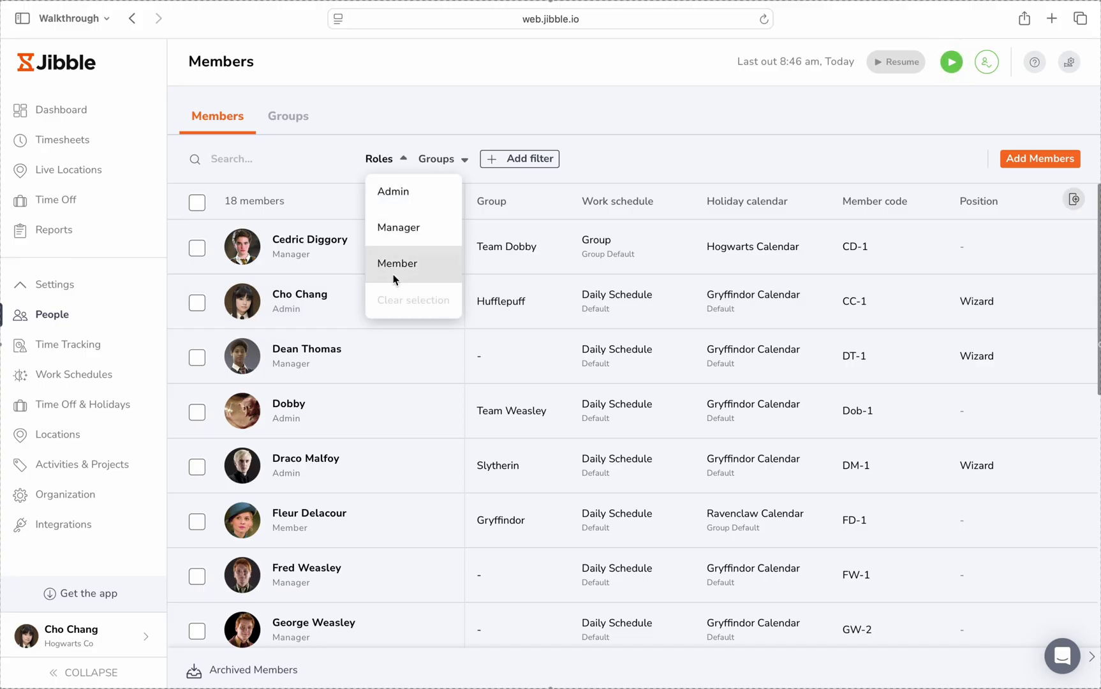
left_click(400, 195)
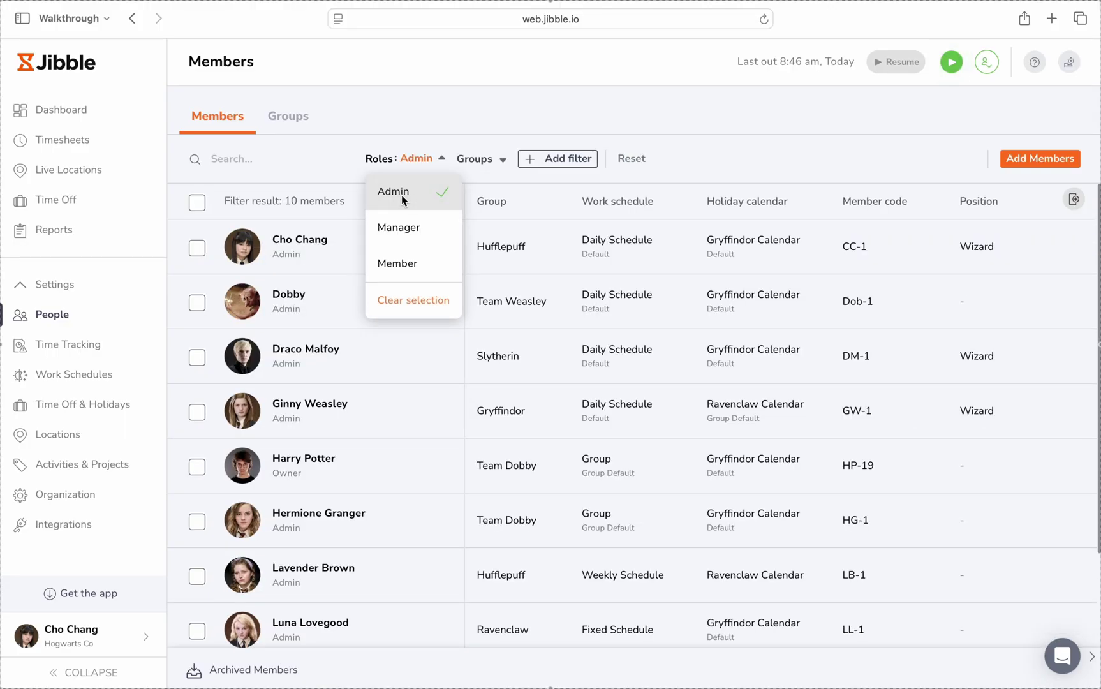
left_click(412, 297)
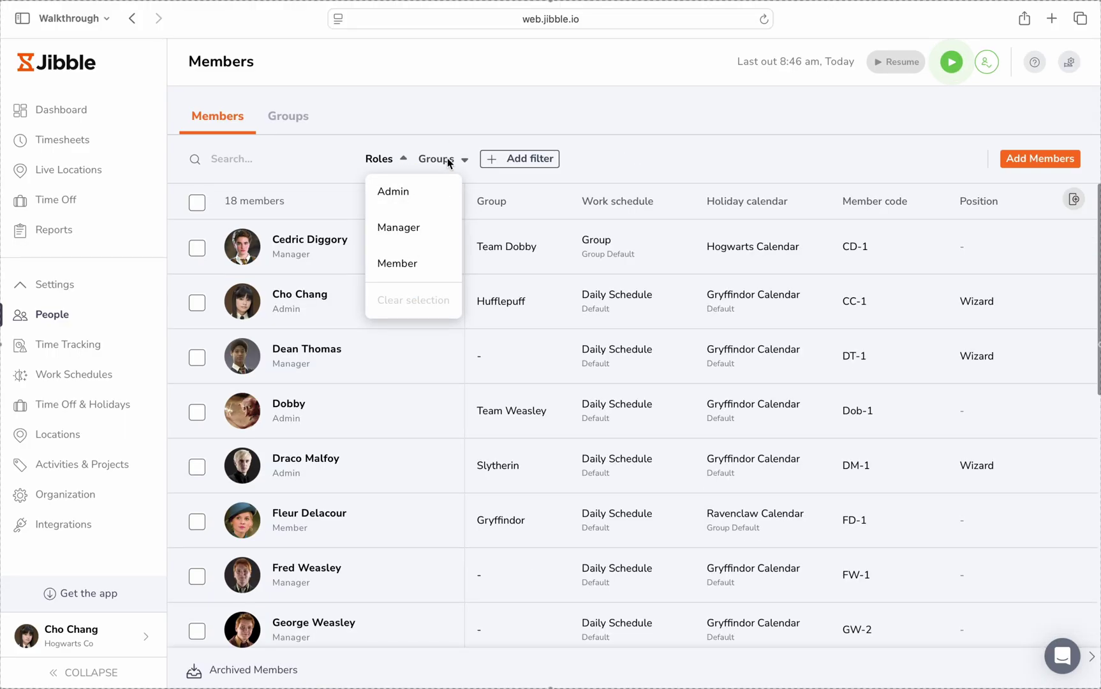
left_click(440, 160)
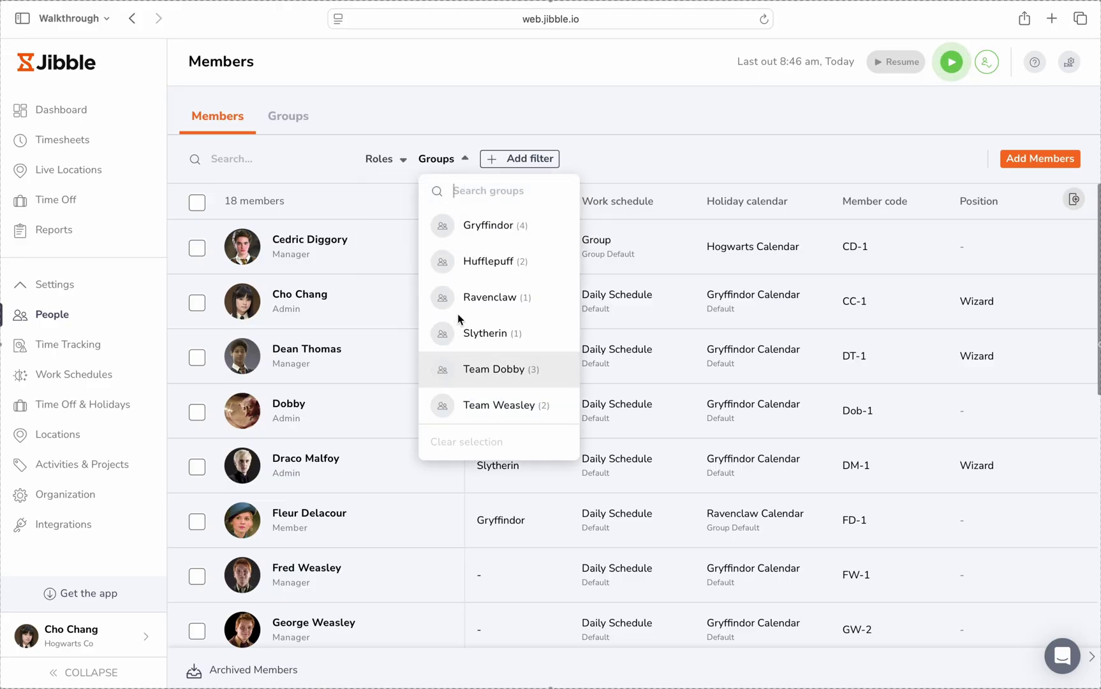
Step: Add Positions and Managed by filters to the members list
left_click(510, 159)
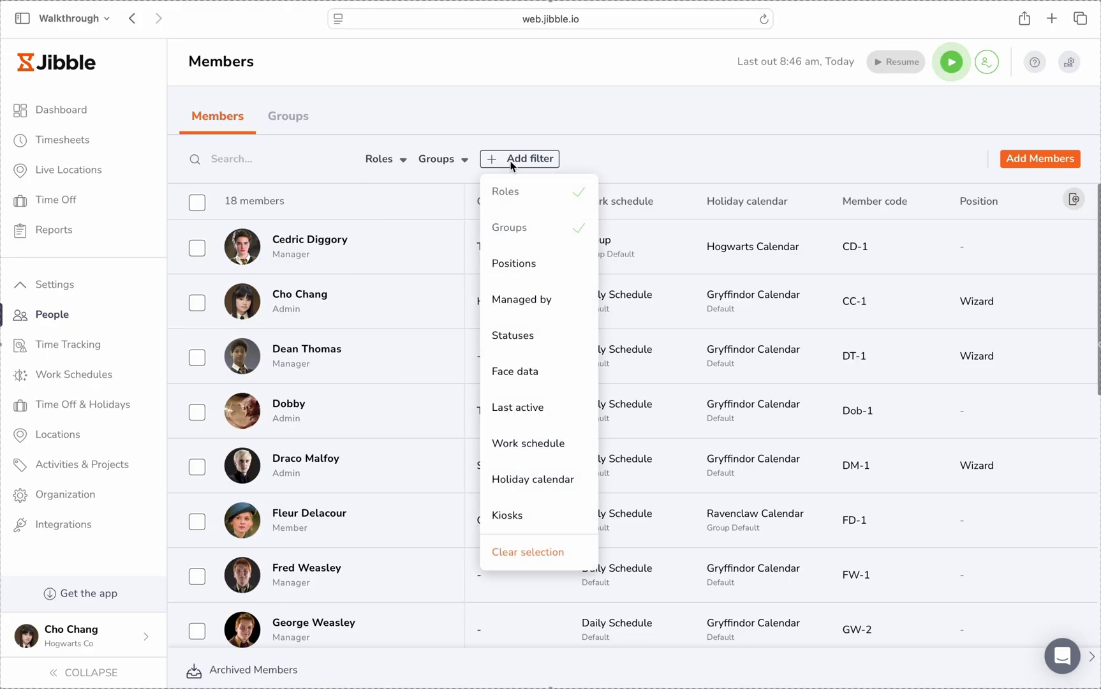
left_click(510, 261)
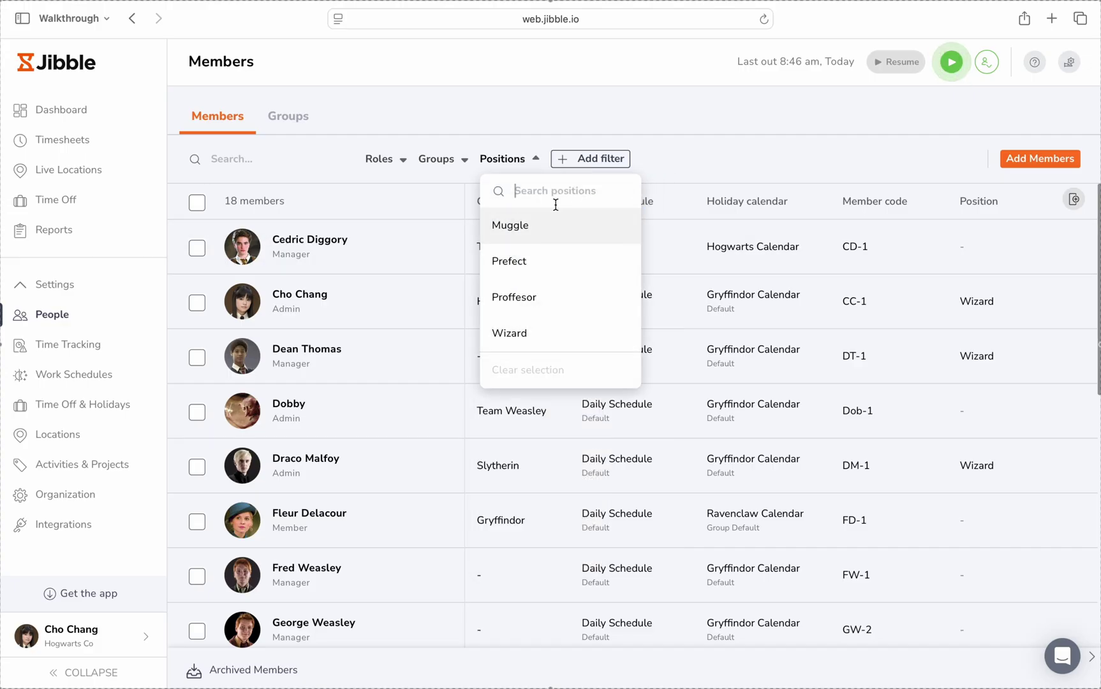
left_click(580, 157)
left_click(578, 299)
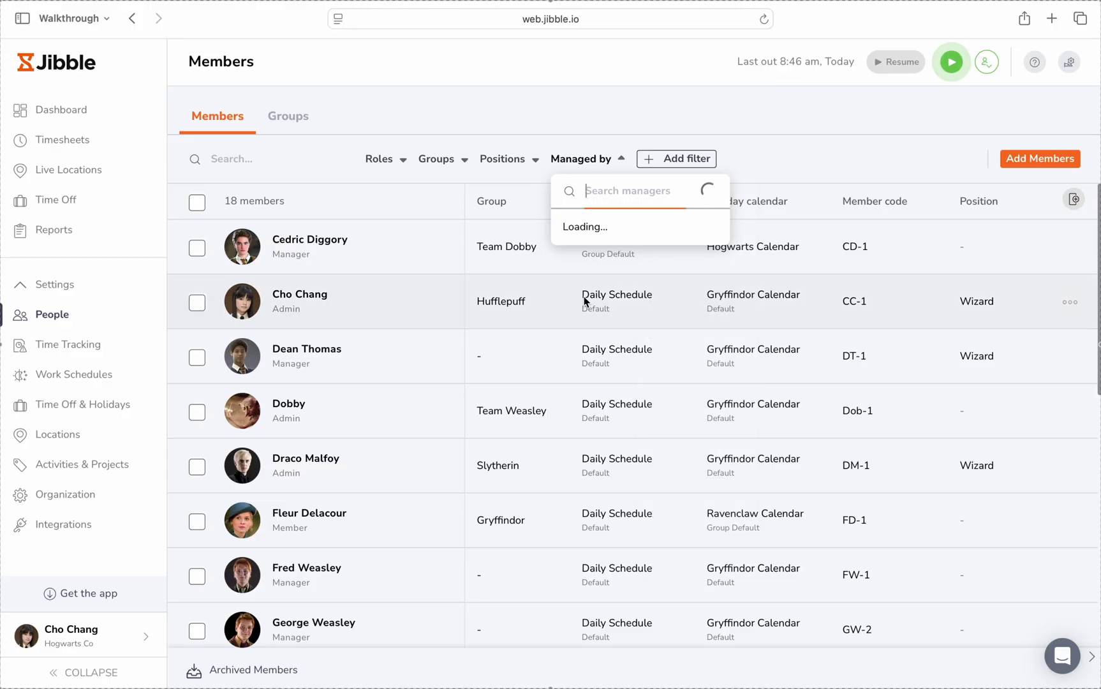
scroll(585, 296, "down", 5)
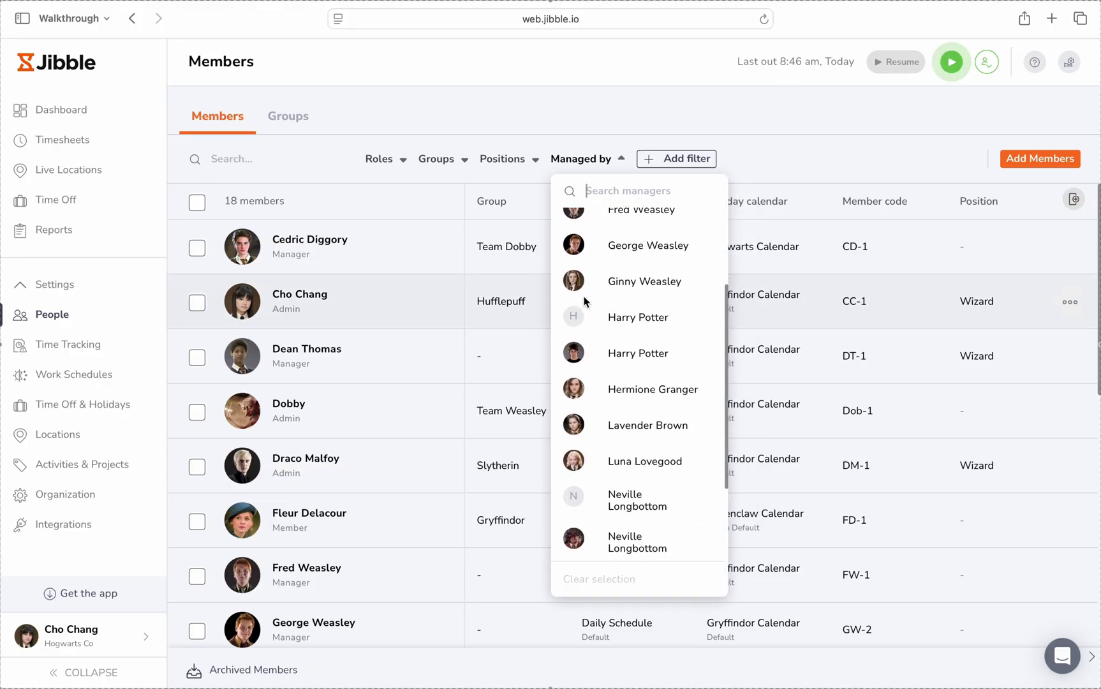
scroll(584, 296, "up", 3)
scroll(587, 274, "up", 3)
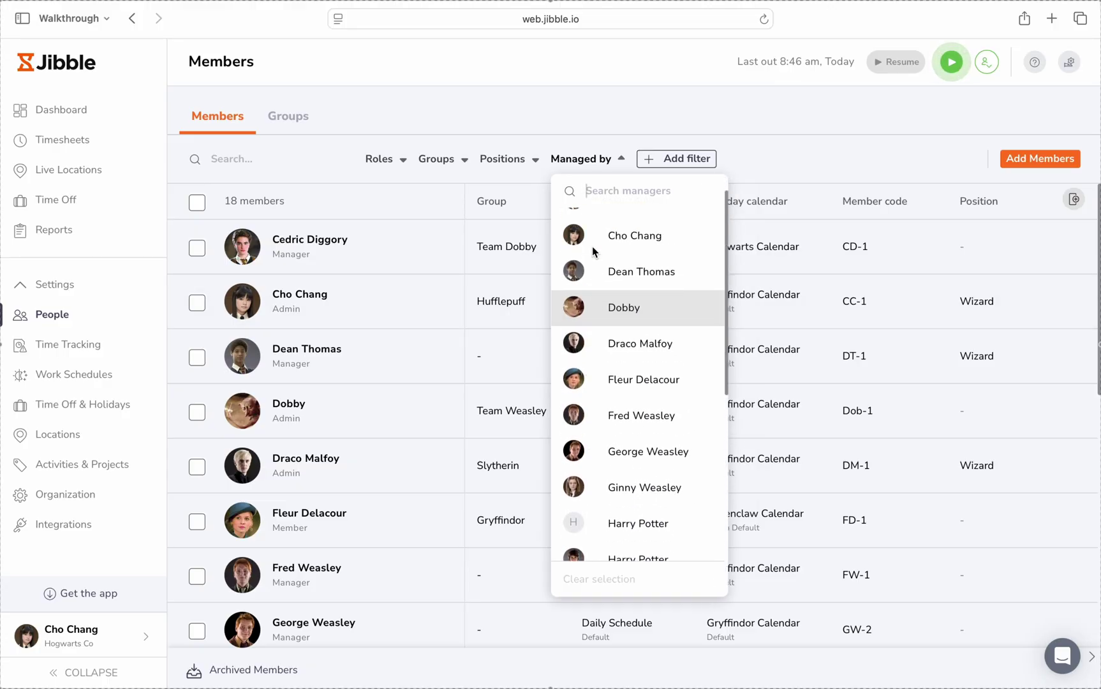
left_click(665, 159)
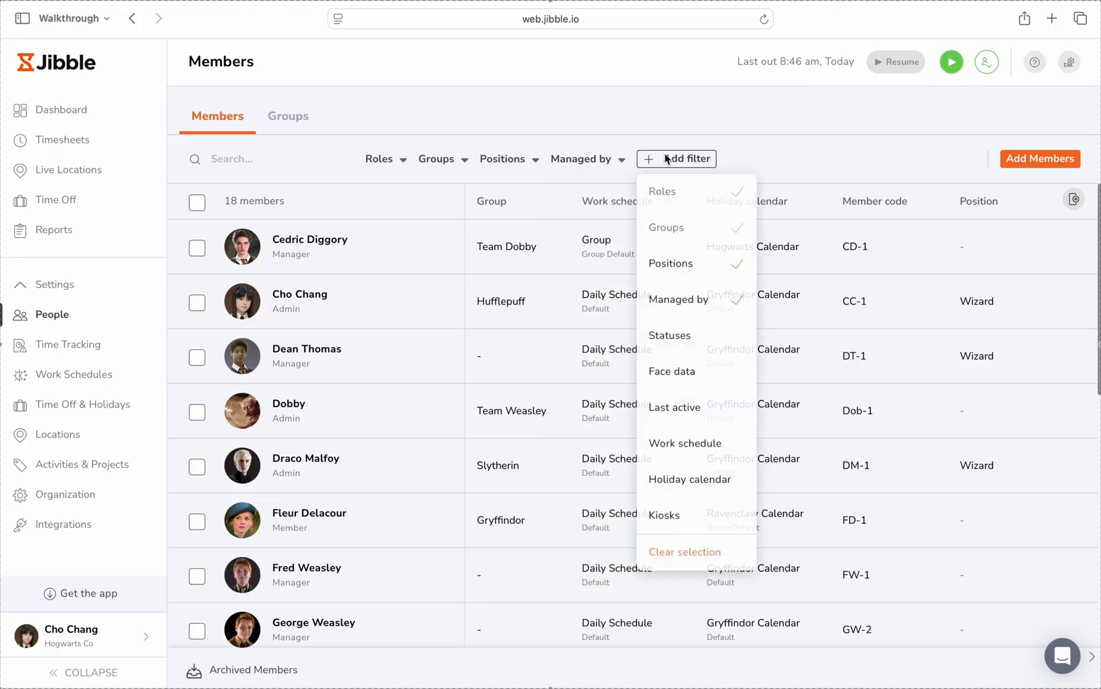
Step: Add Statuses, Face data, Last active and Work schedule filters to the members list
left_click(678, 333)
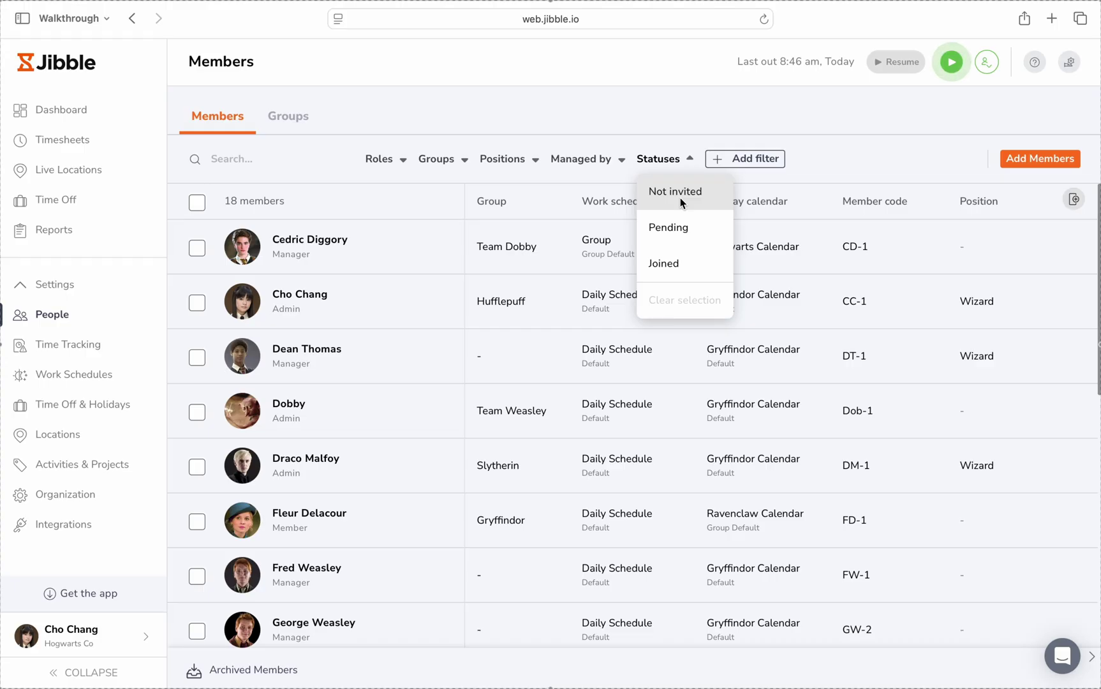
left_click(743, 161)
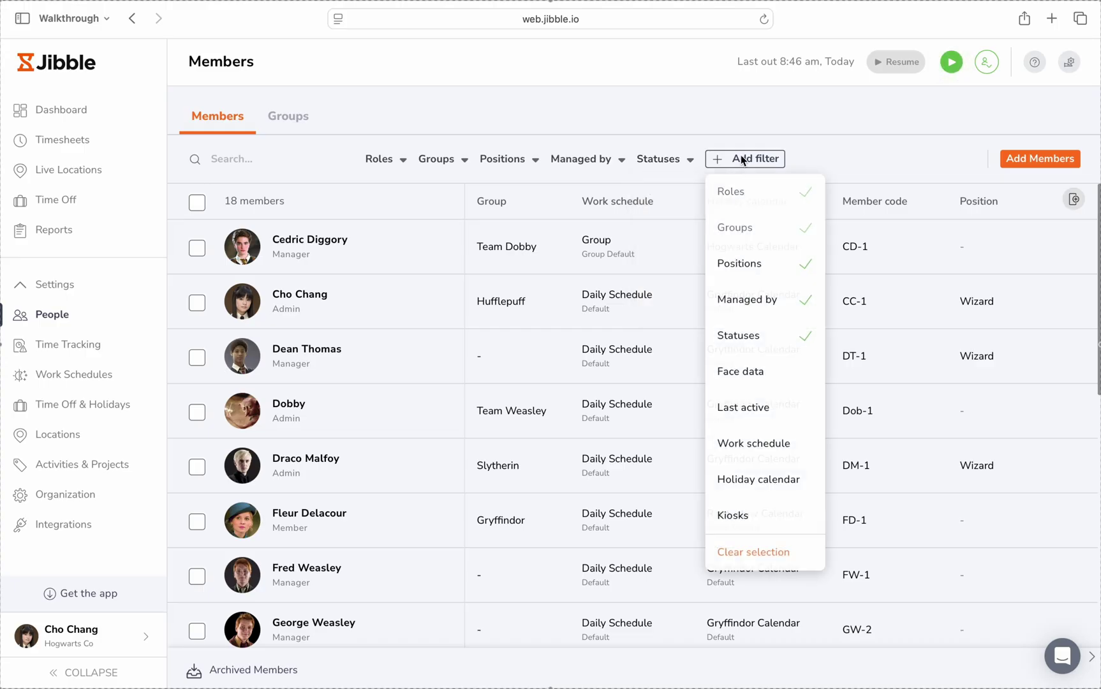
left_click(748, 372)
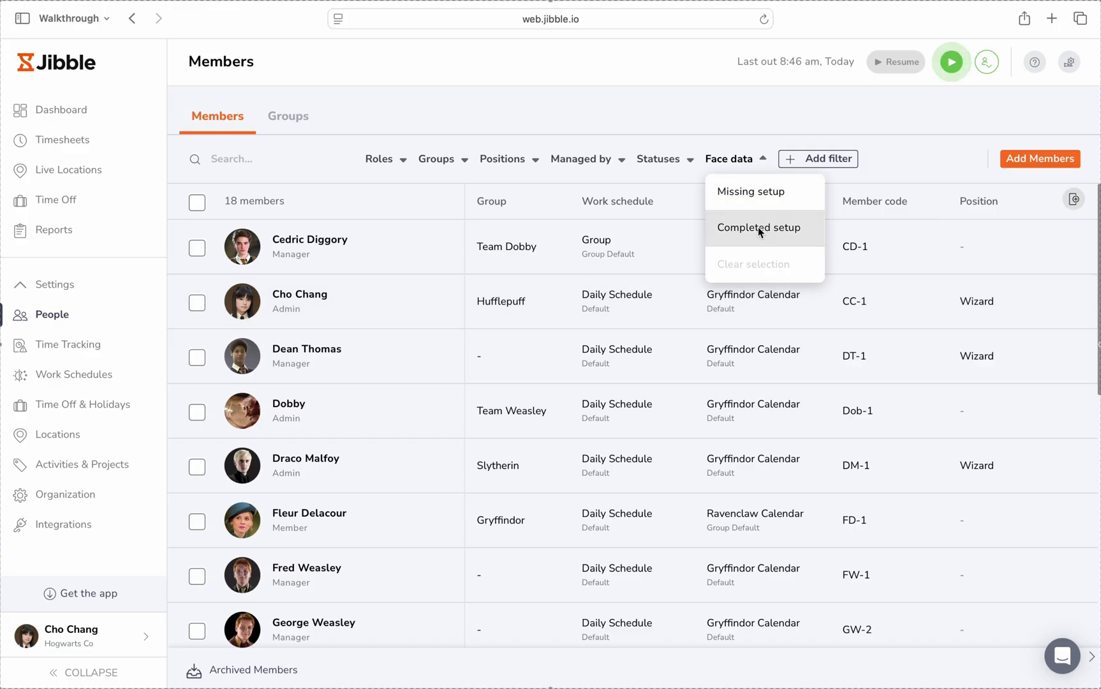
left_click(803, 167)
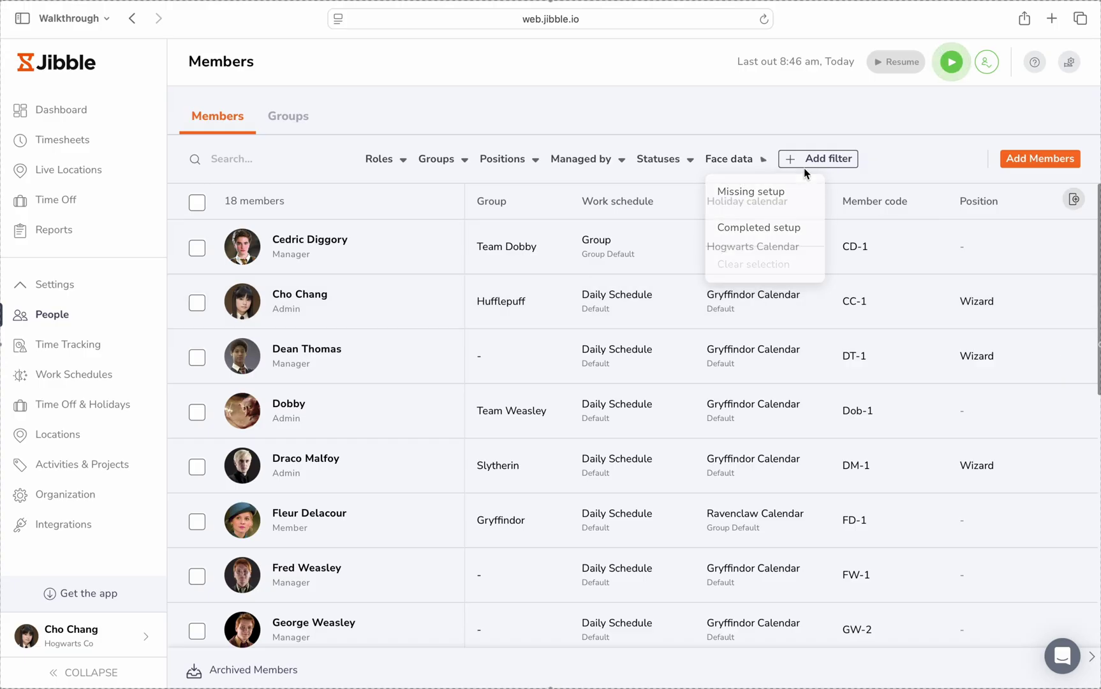
left_click(797, 408)
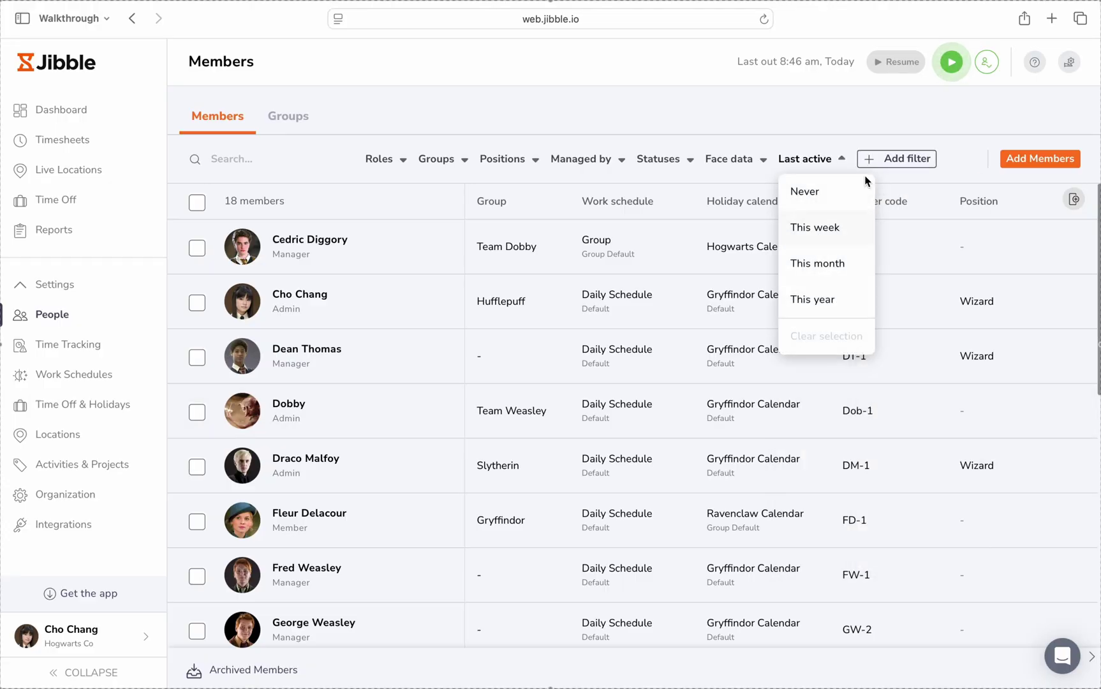
left_click(887, 159)
left_click(883, 443)
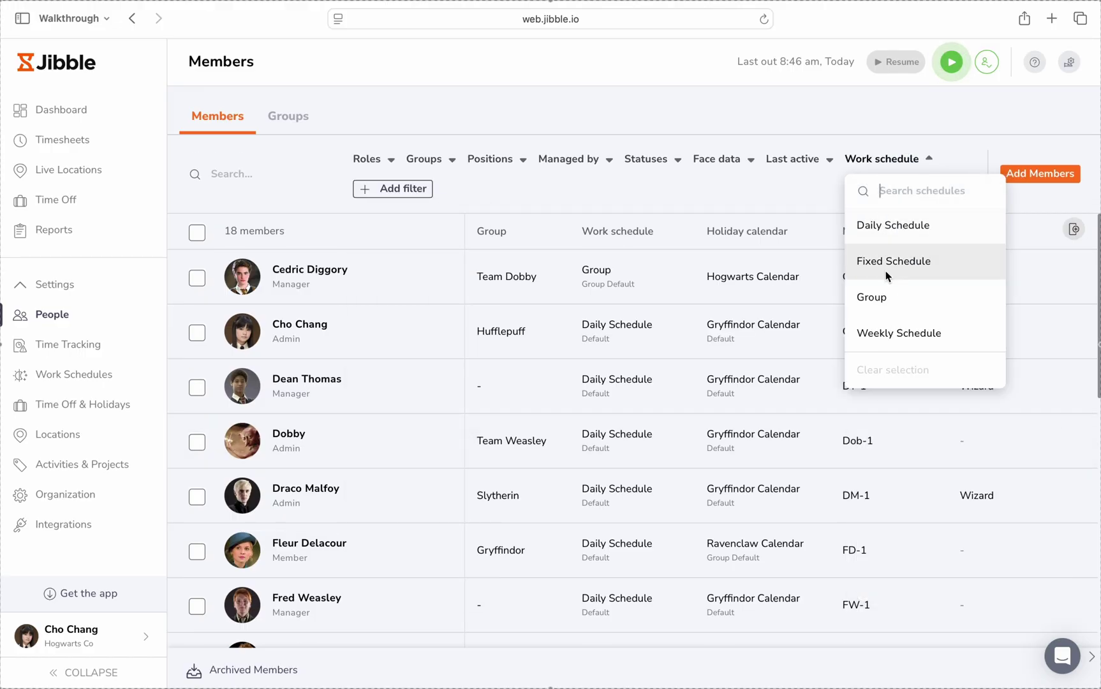
Step: Add Holiday calendar and Kiosks filters, trying the Gryffindor kiosk filter before removing it
left_click(410, 195)
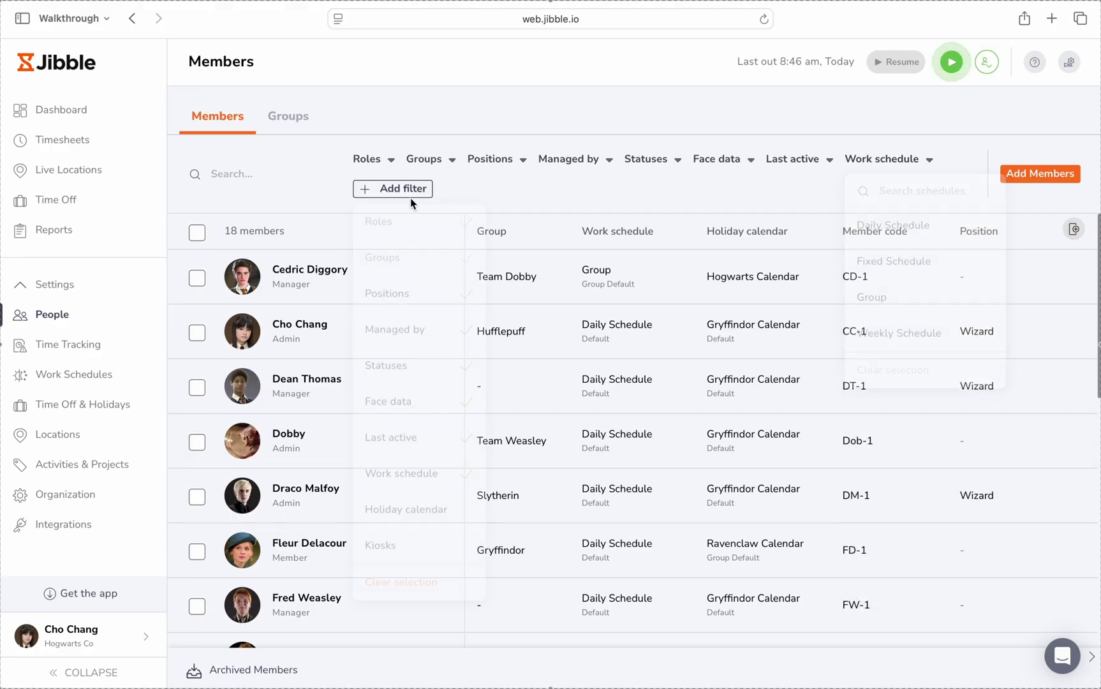
left_click(393, 509)
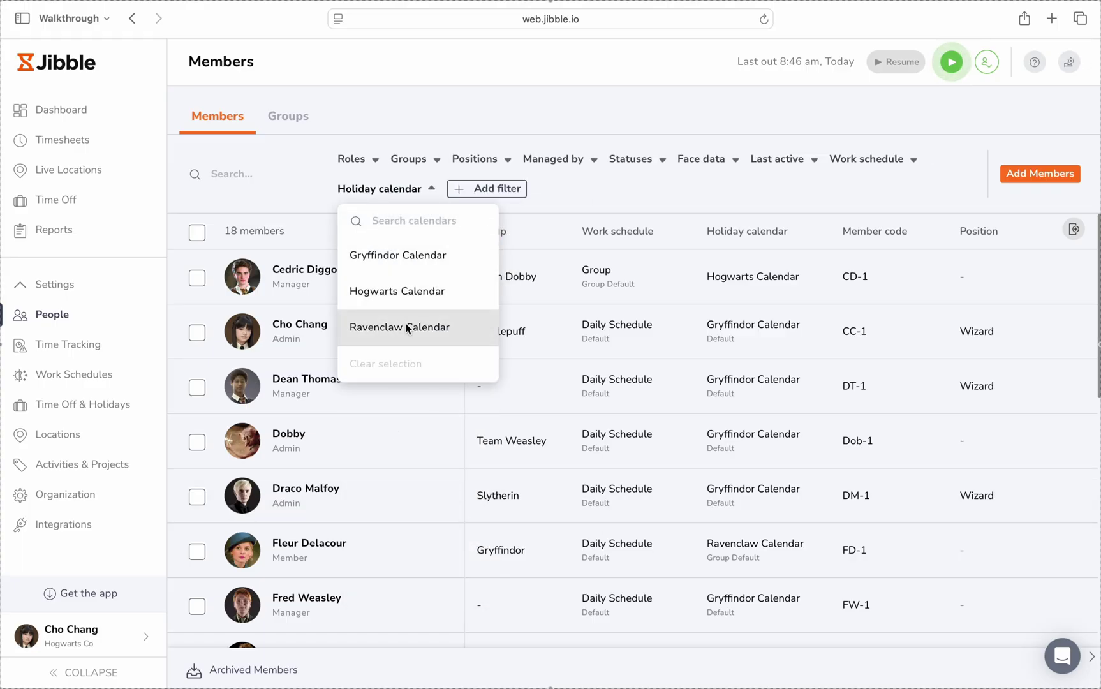
left_click(482, 186)
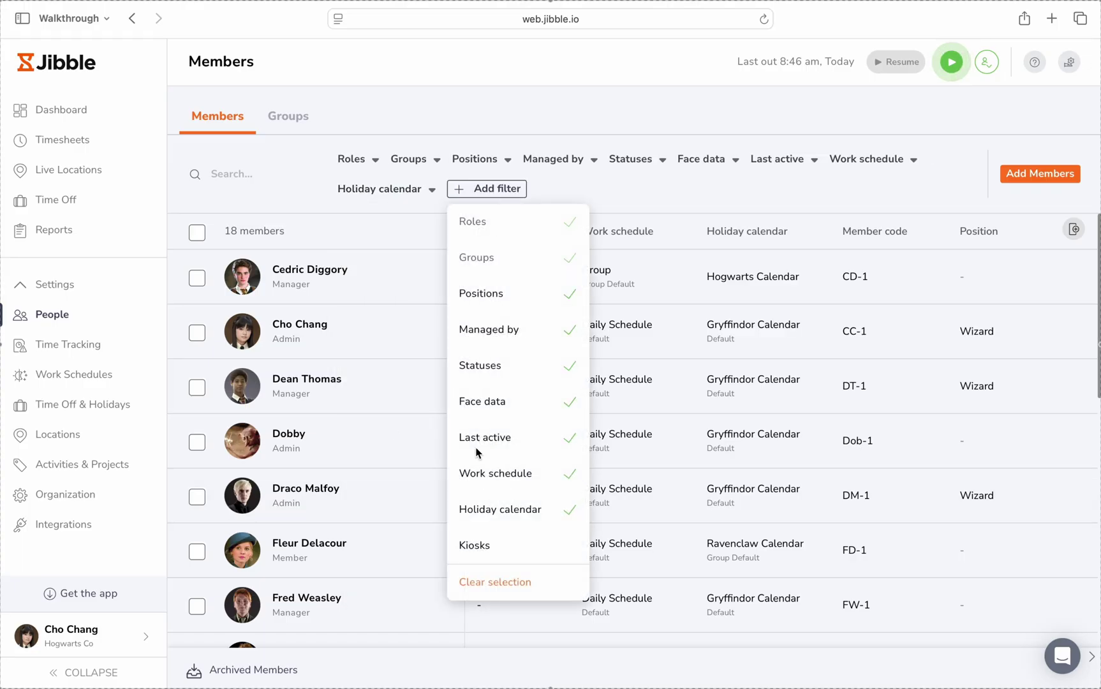
left_click(479, 536)
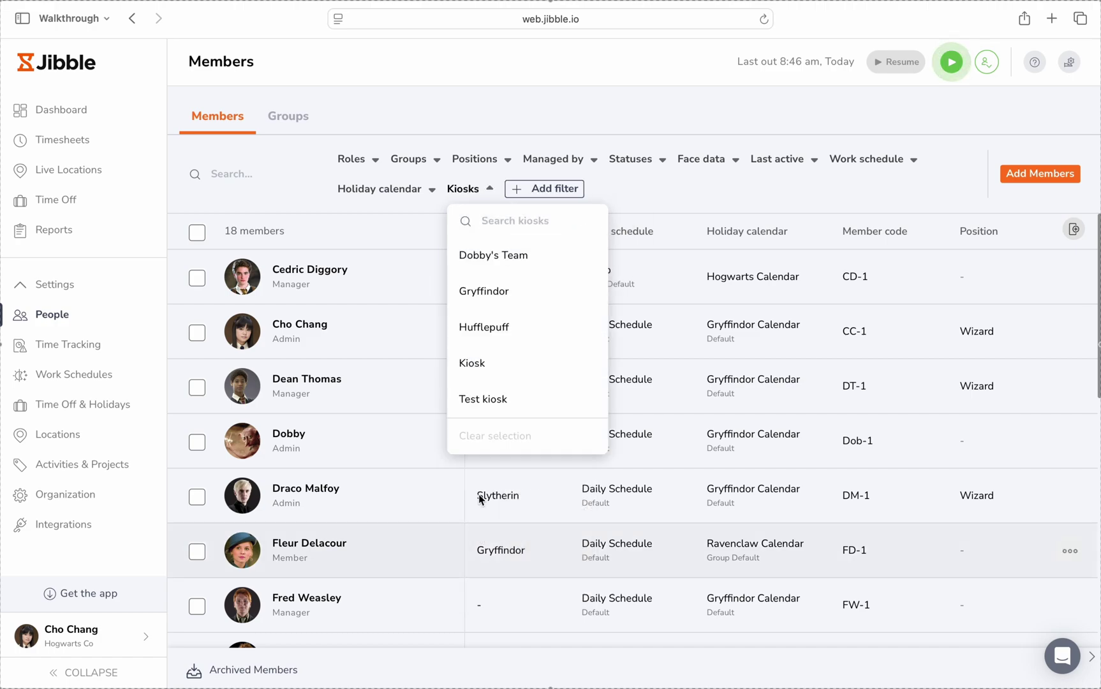
left_click(500, 298)
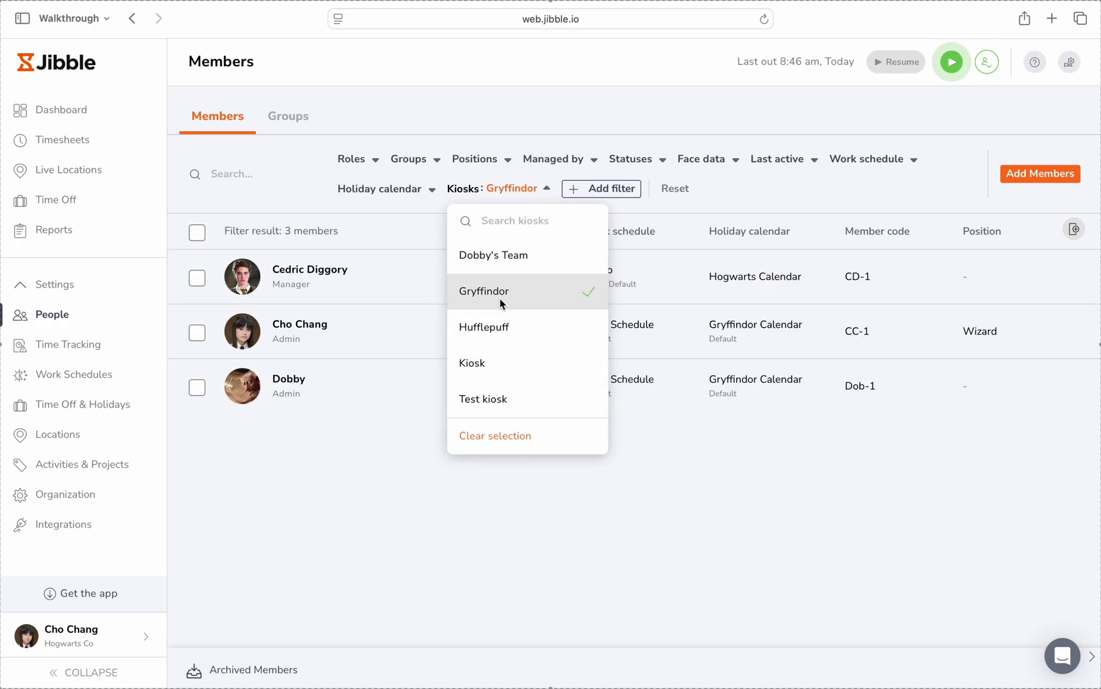
left_click(600, 475)
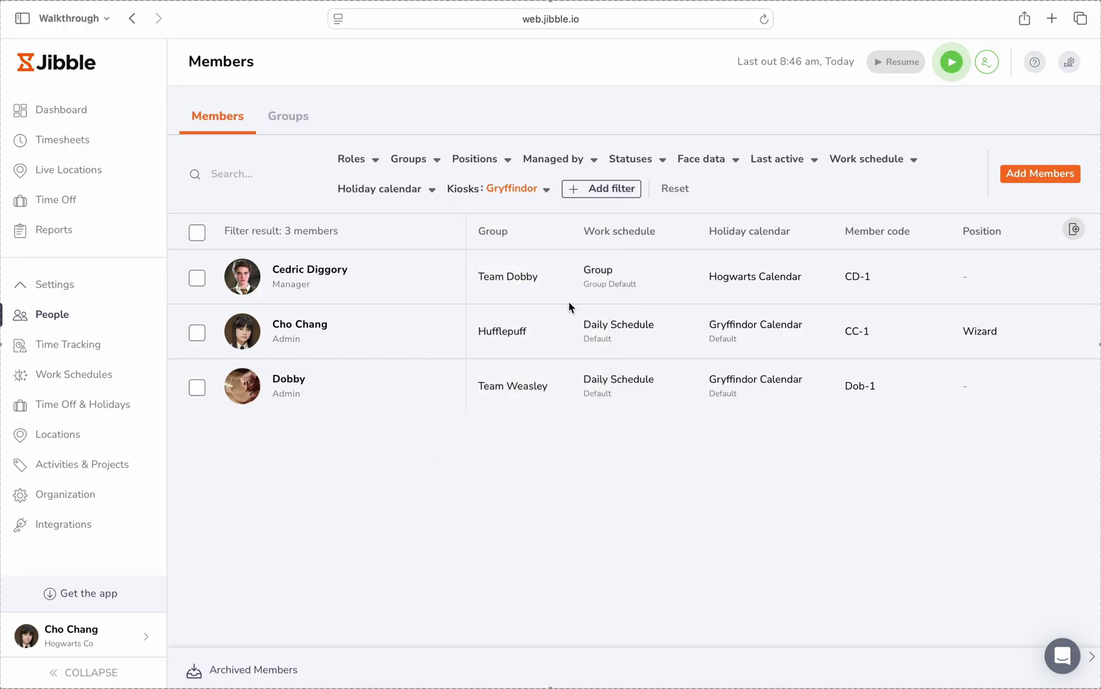
left_click(525, 186)
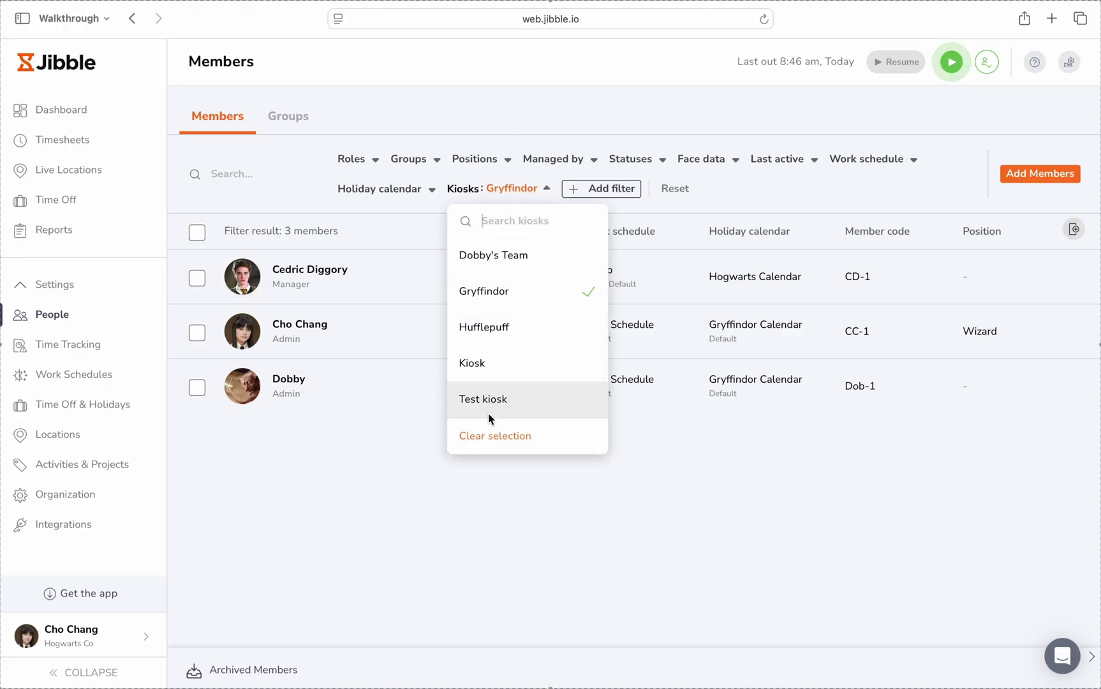
left_click(490, 436)
left_click(666, 188)
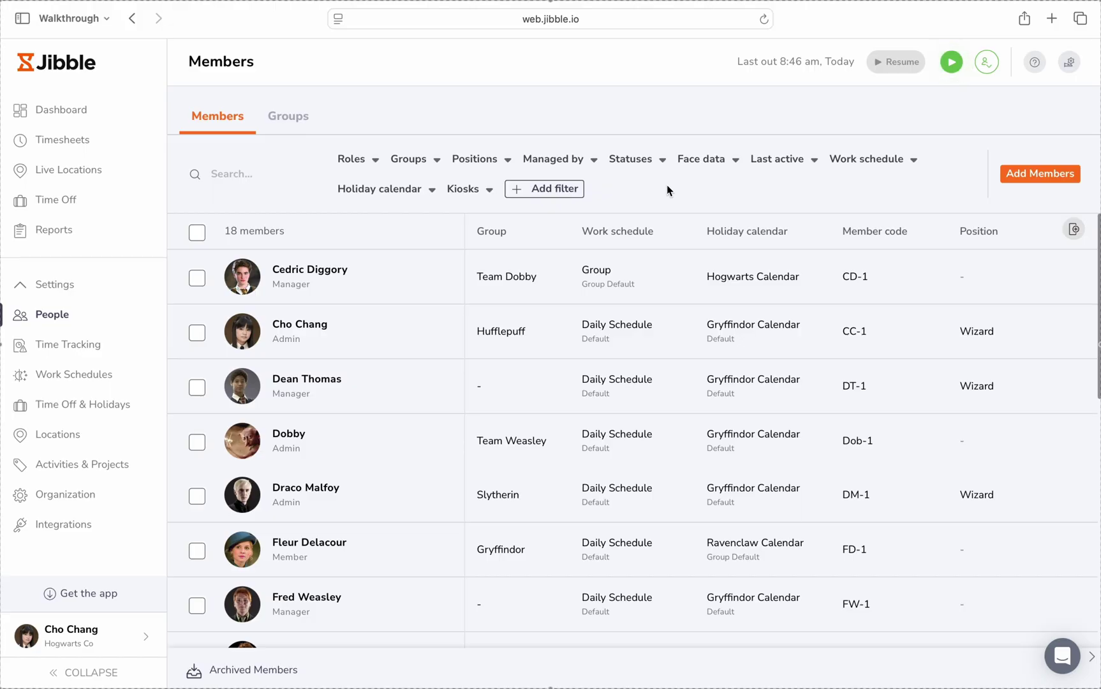
left_click(418, 290)
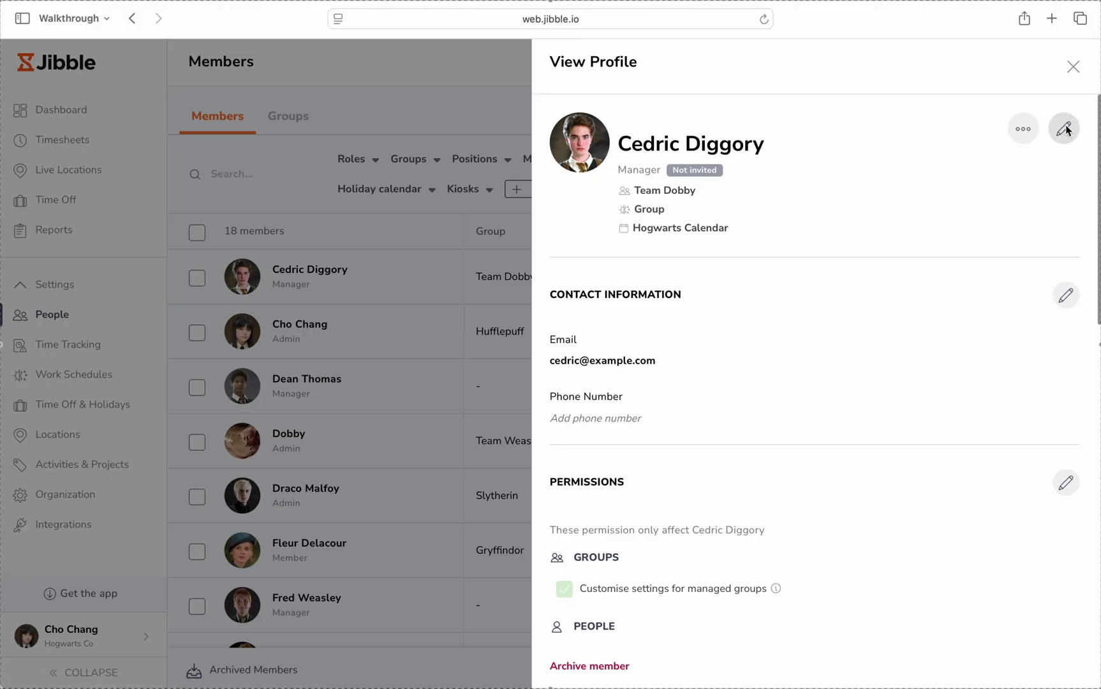
left_click(1062, 131)
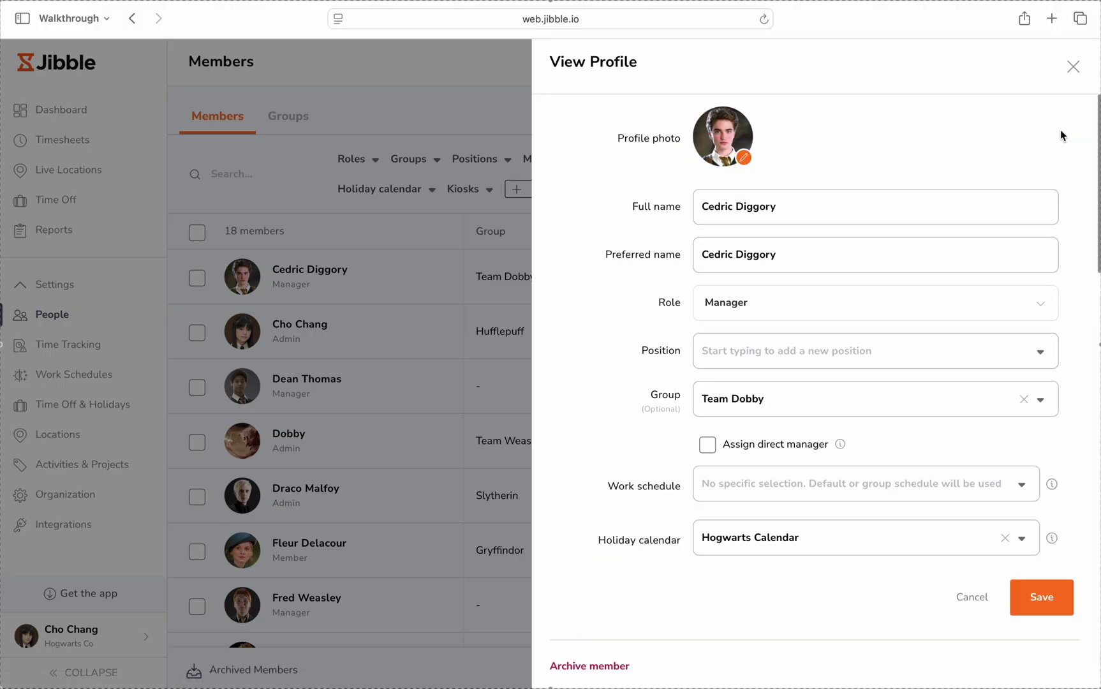
left_click(940, 309)
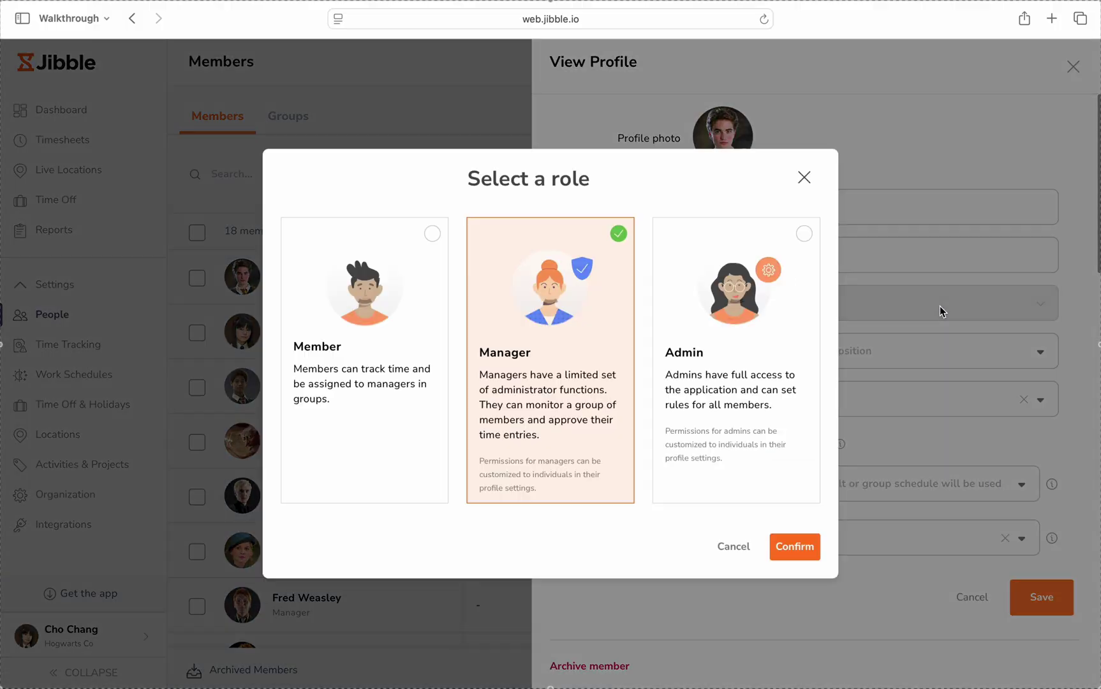
left_click(805, 178)
left_click(788, 362)
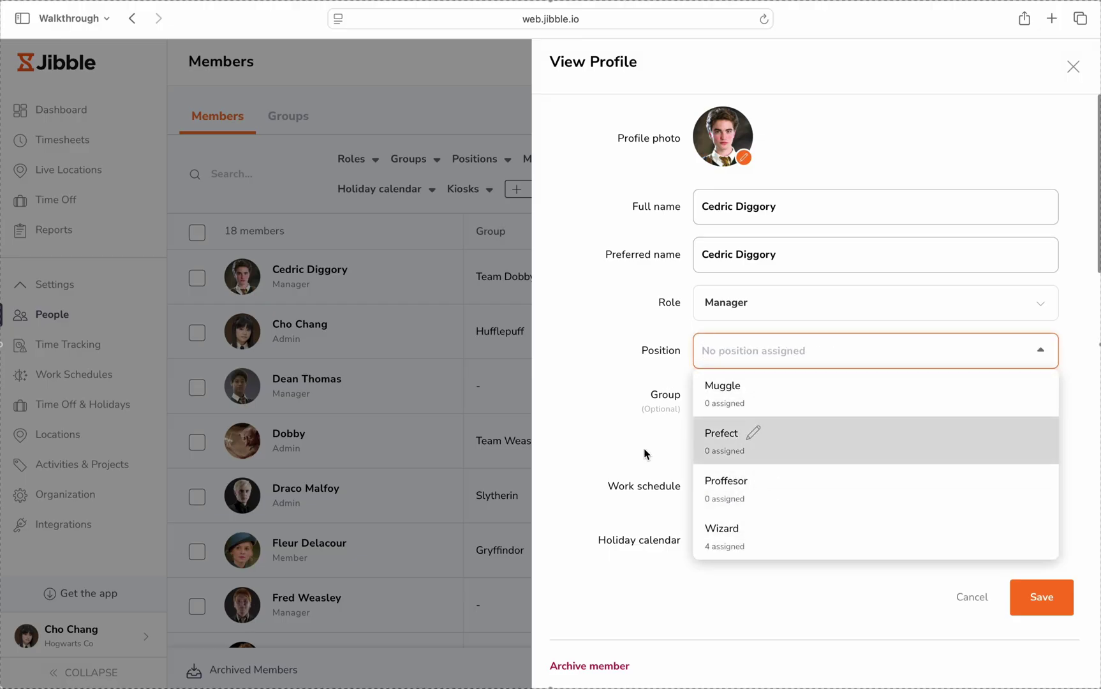
left_click(591, 454)
left_click(765, 408)
left_click(763, 403)
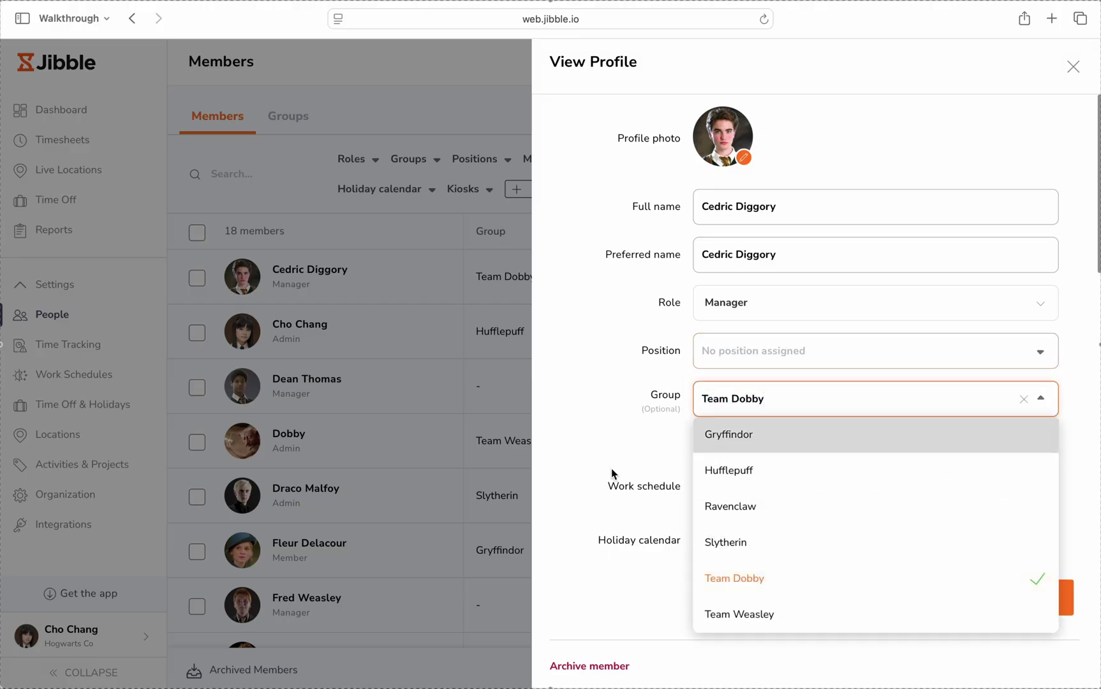
left_click(654, 474)
Step: Review Cedric's work schedule and holiday calendar, keeping Hogwarts Calendar
left_click(1025, 489)
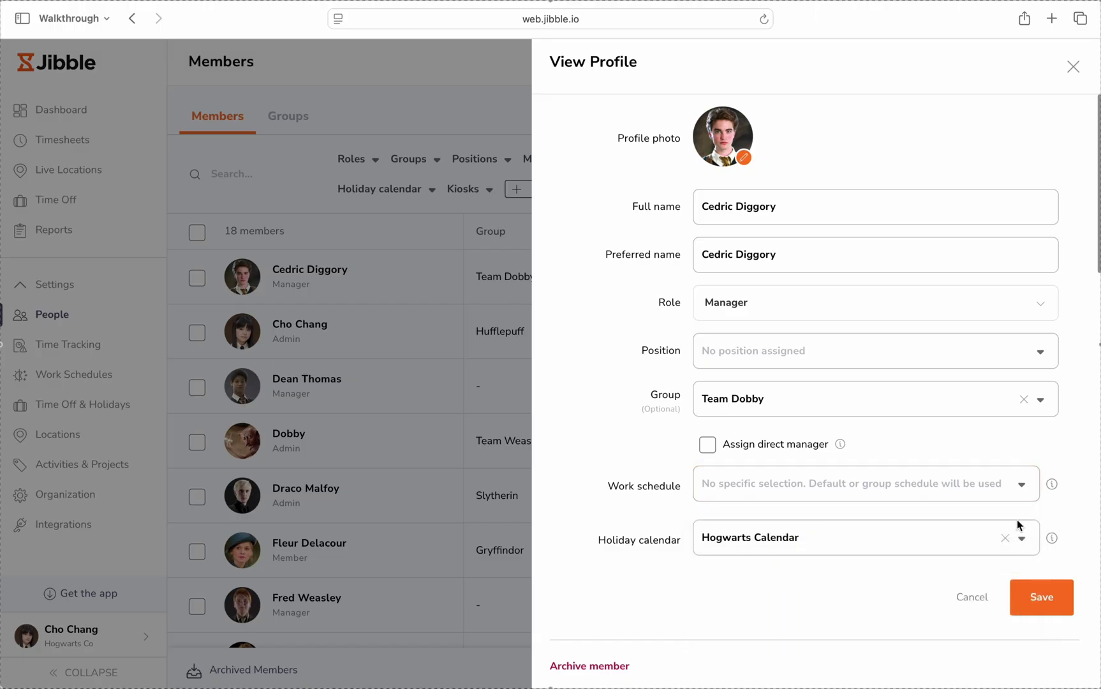
left_click(955, 543)
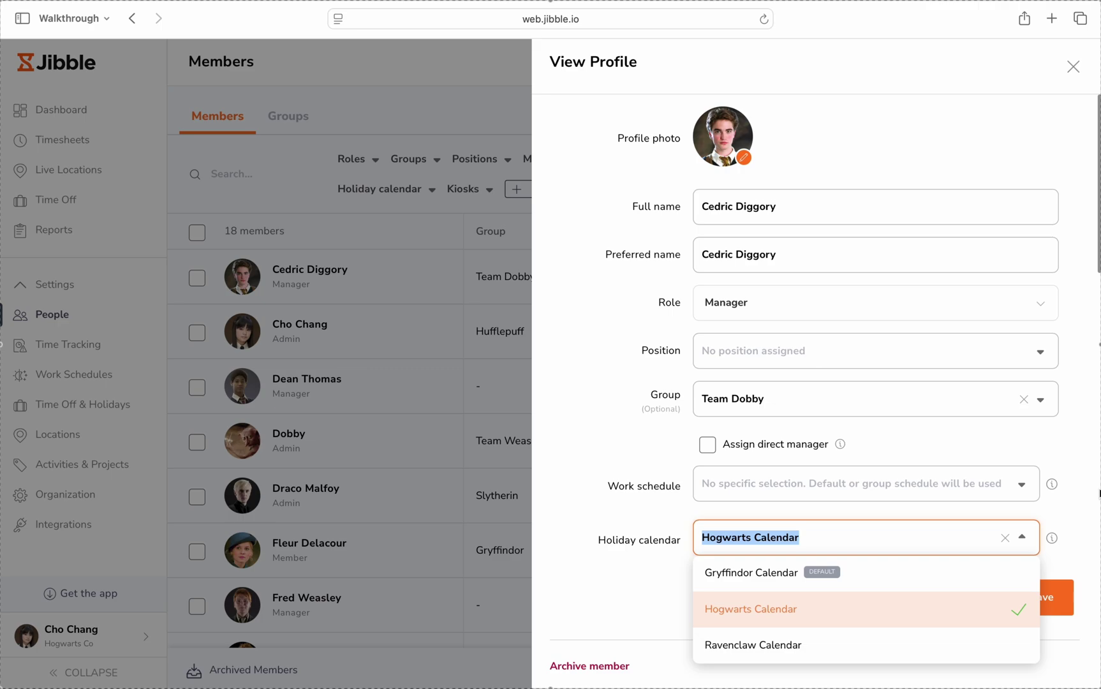
left_click(1093, 495)
scroll(1093, 495, "down", 5)
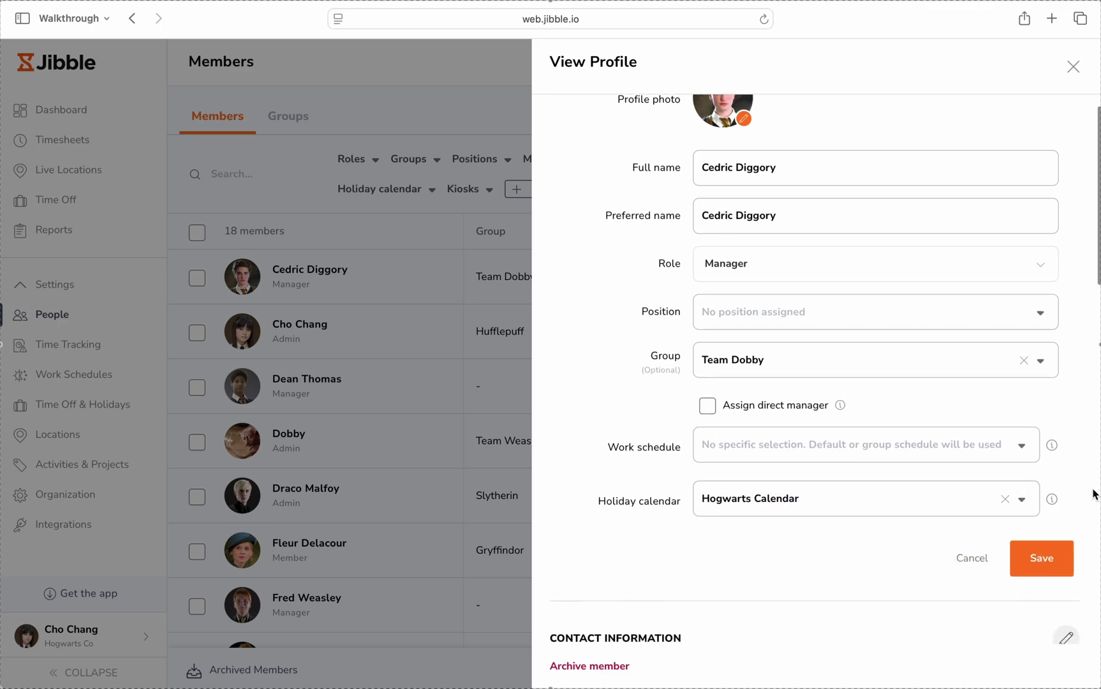
scroll(1094, 495, "down", 5)
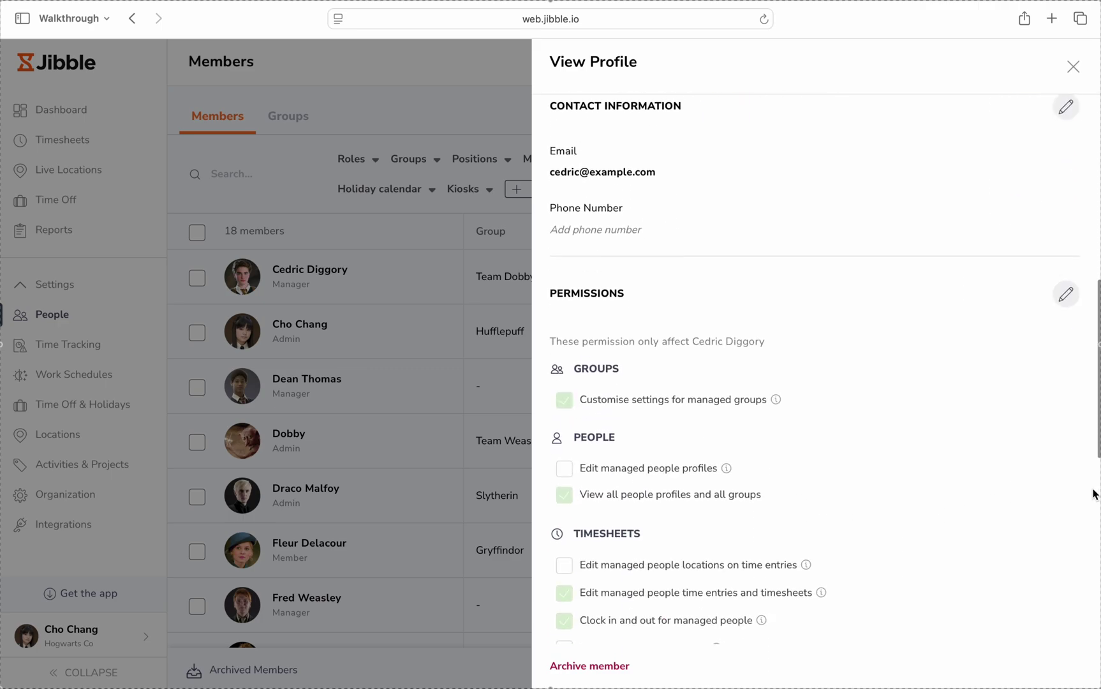
scroll(1093, 495, "down", 1)
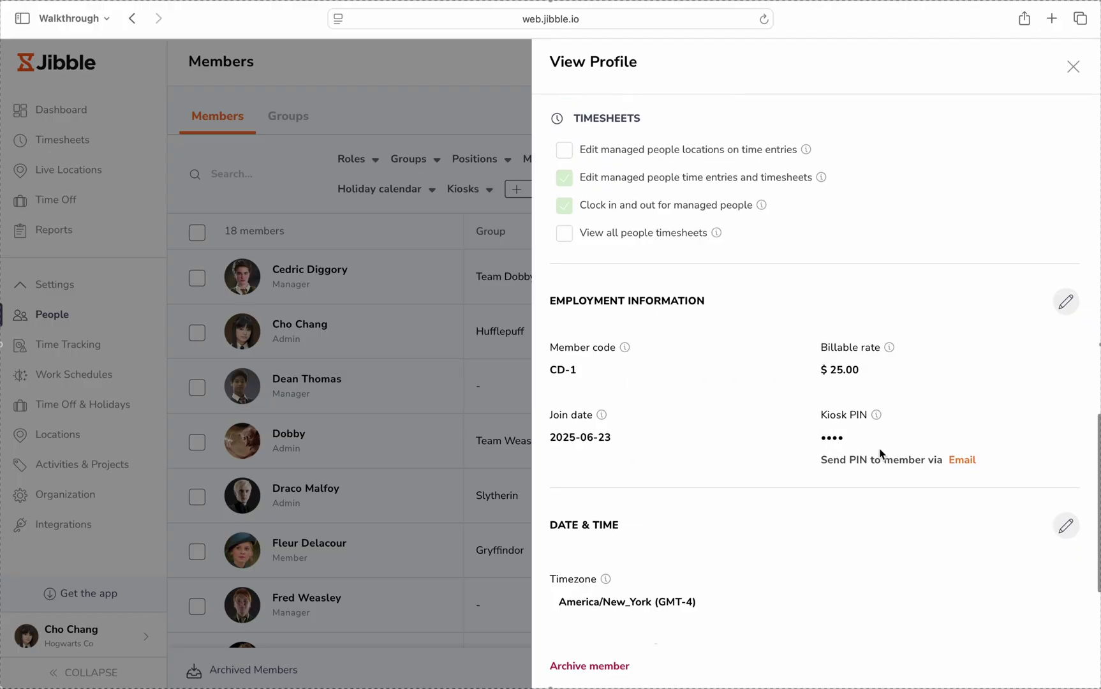
scroll(836, 460, "down", 5)
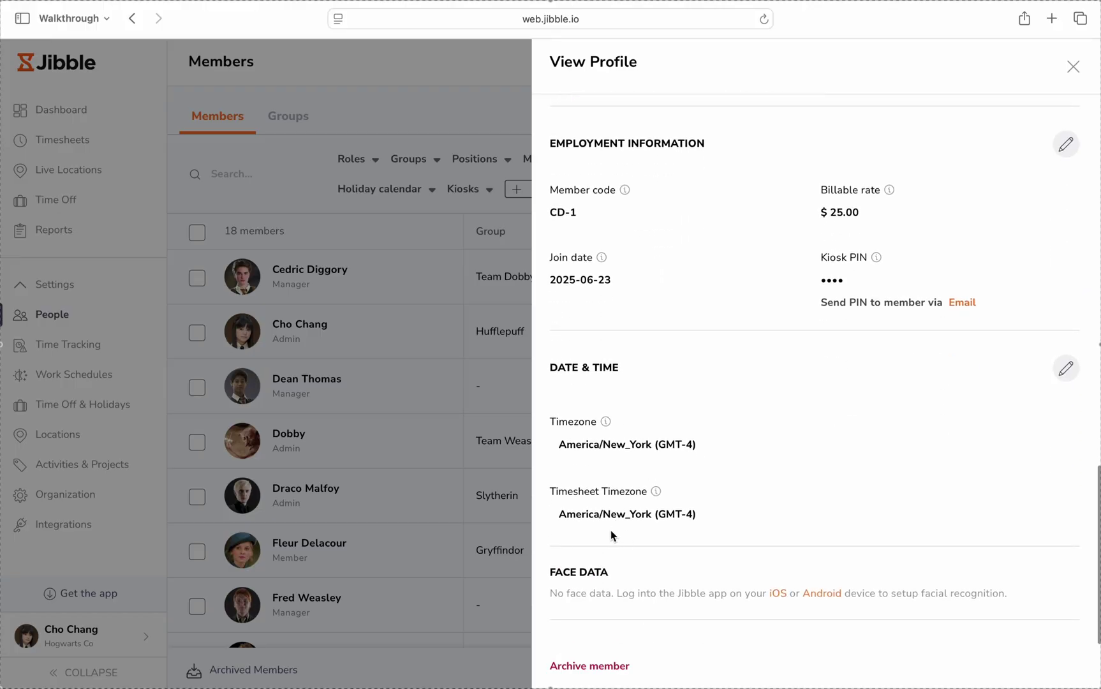
Step: Review Cedric's timezone and timesheet timezone settings, leaving them unchanged
left_click(1064, 373)
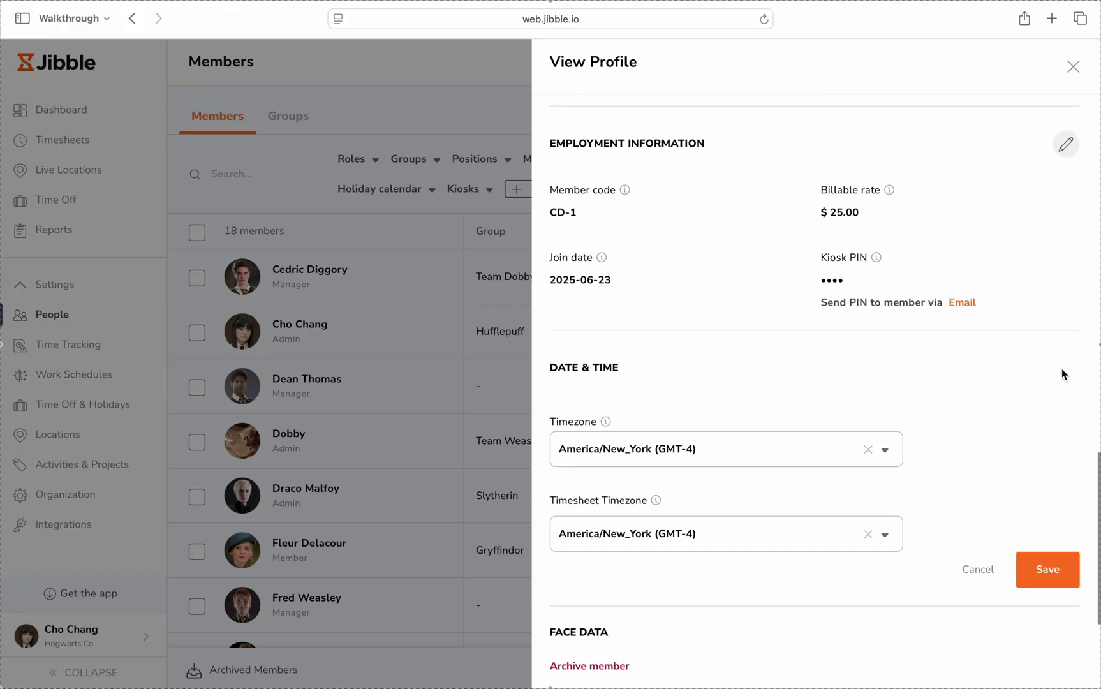
left_click(883, 454)
left_click(885, 449)
left_click(884, 535)
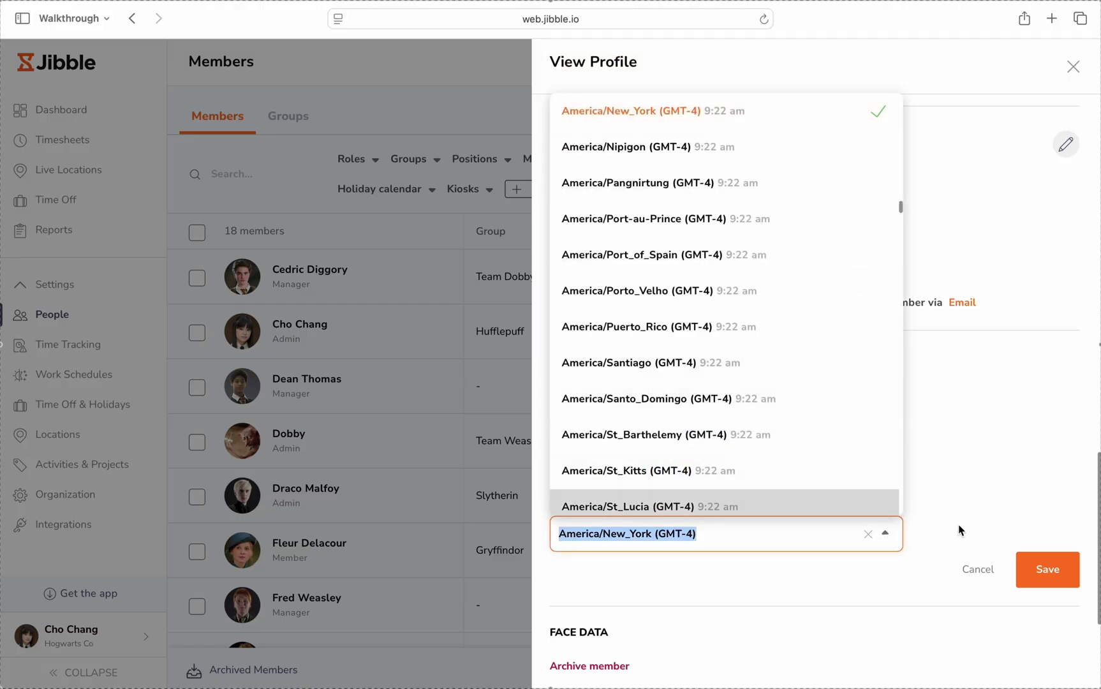
left_click(968, 560)
left_click(973, 569)
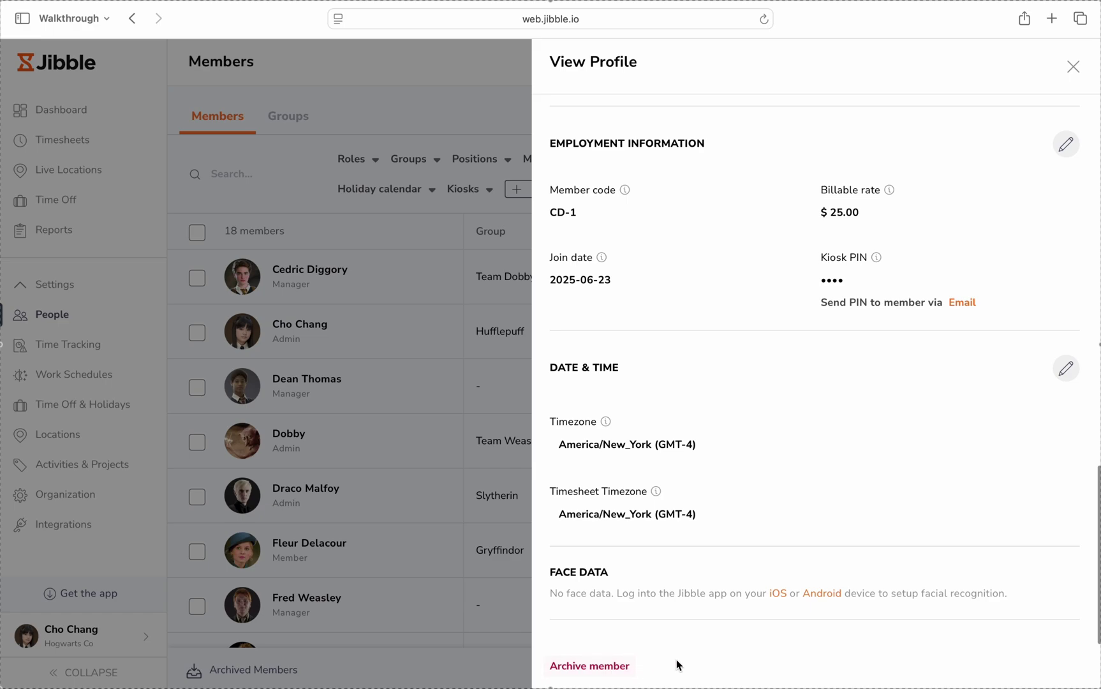
left_click(1074, 67)
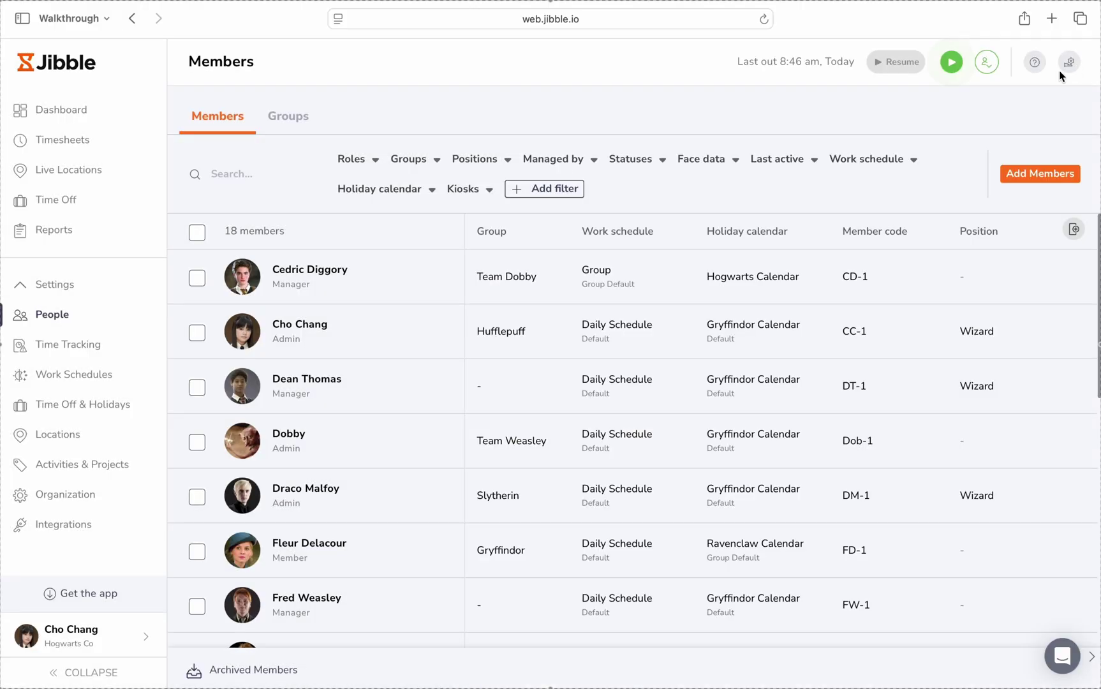
left_click(246, 679)
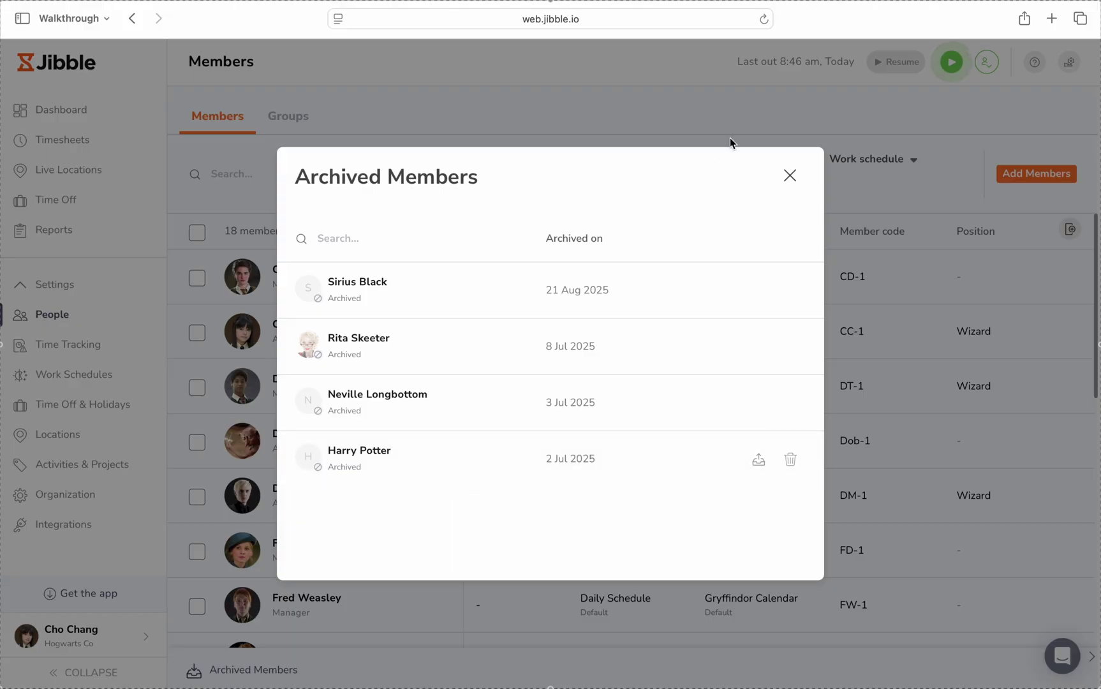
left_click(789, 176)
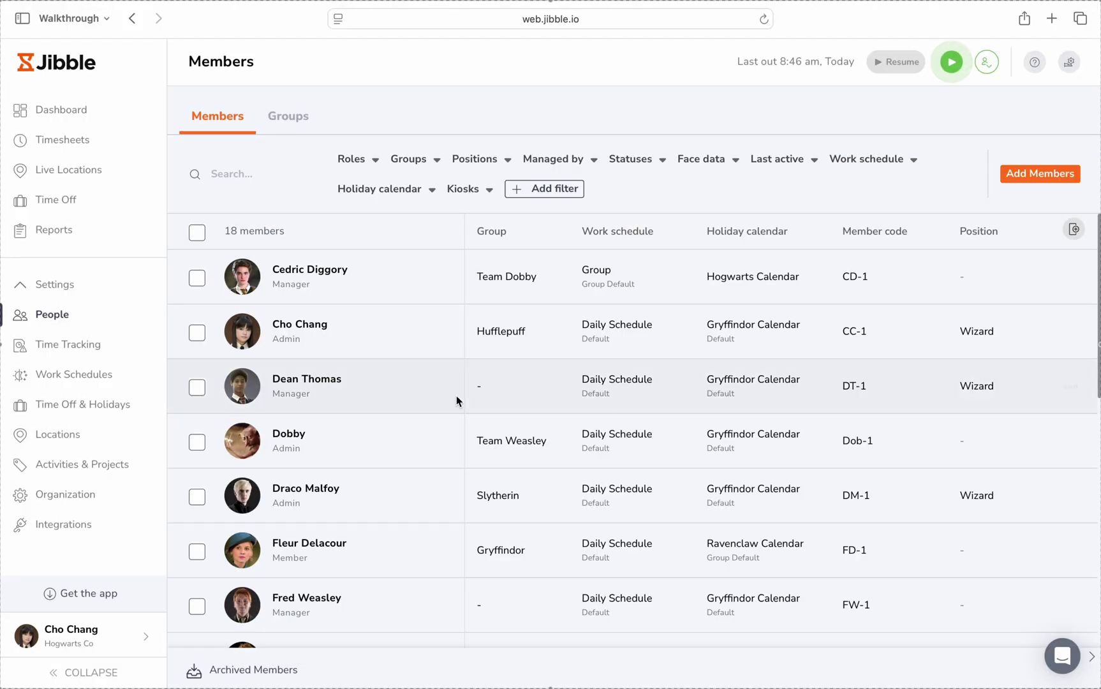
Step: Select Cedric Diggory, Dean Thomas and Dobby in the Members list
left_click(198, 278)
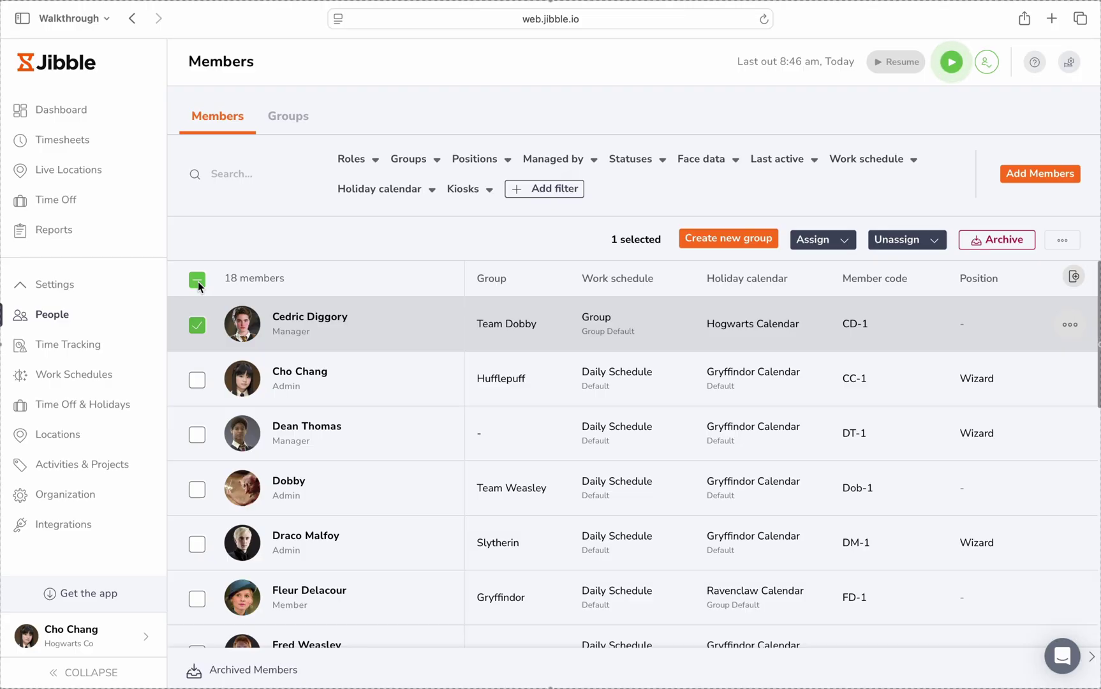
left_click(197, 435)
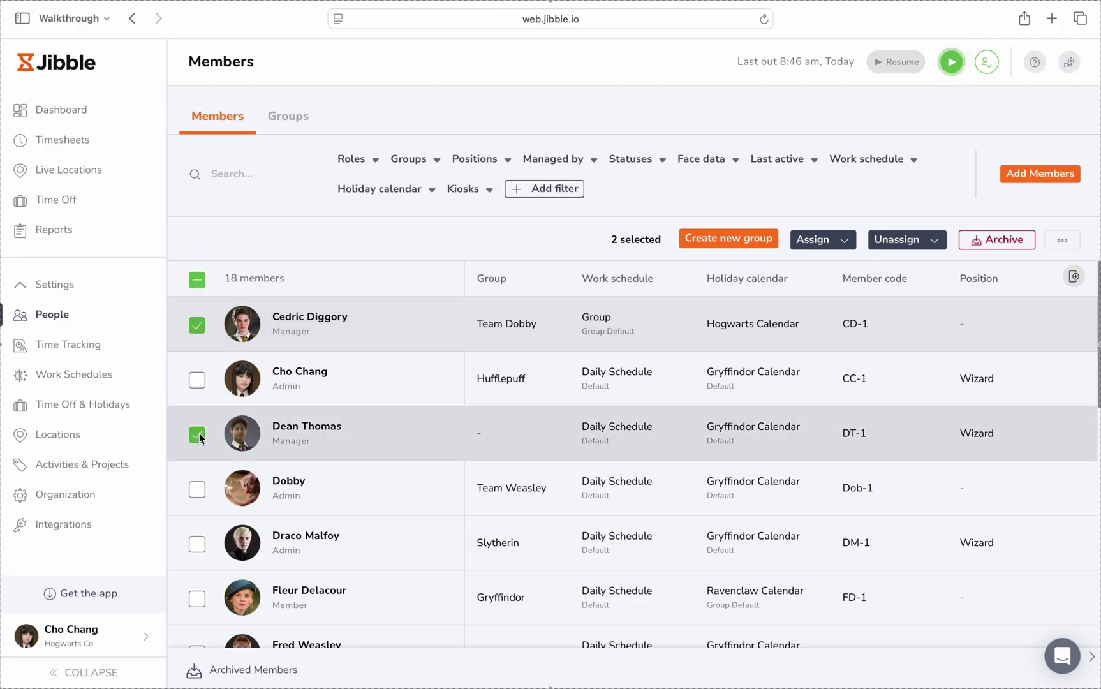
left_click(197, 489)
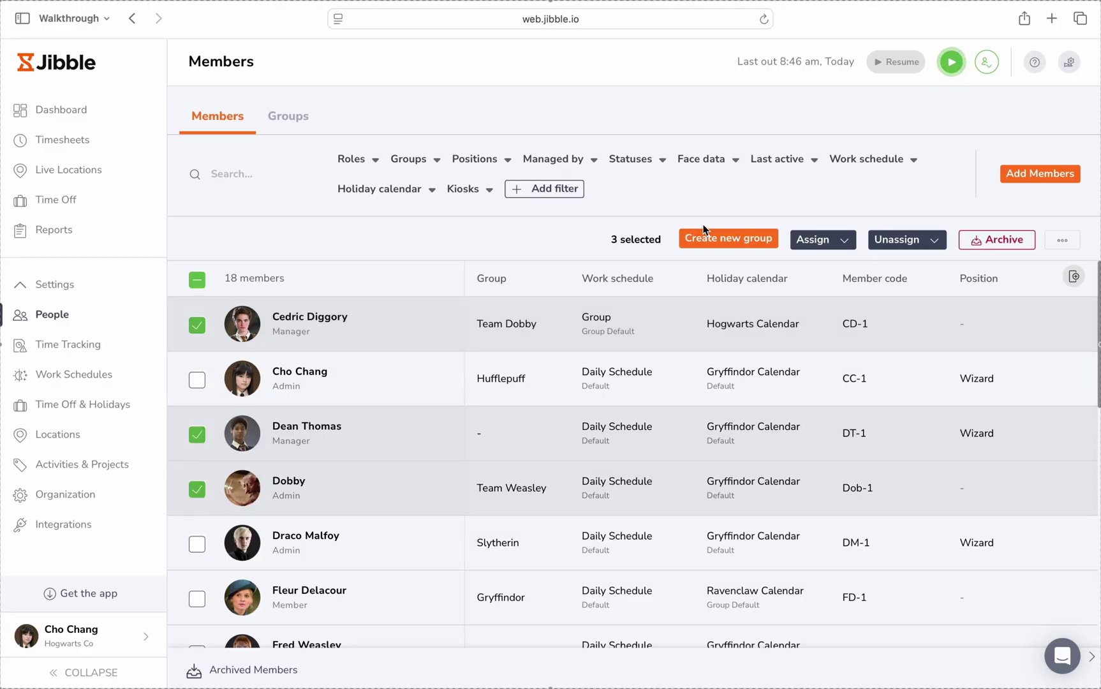
Step: Review the Assign, Unassign and more-actions menus for the selected members, then close them
left_click(831, 240)
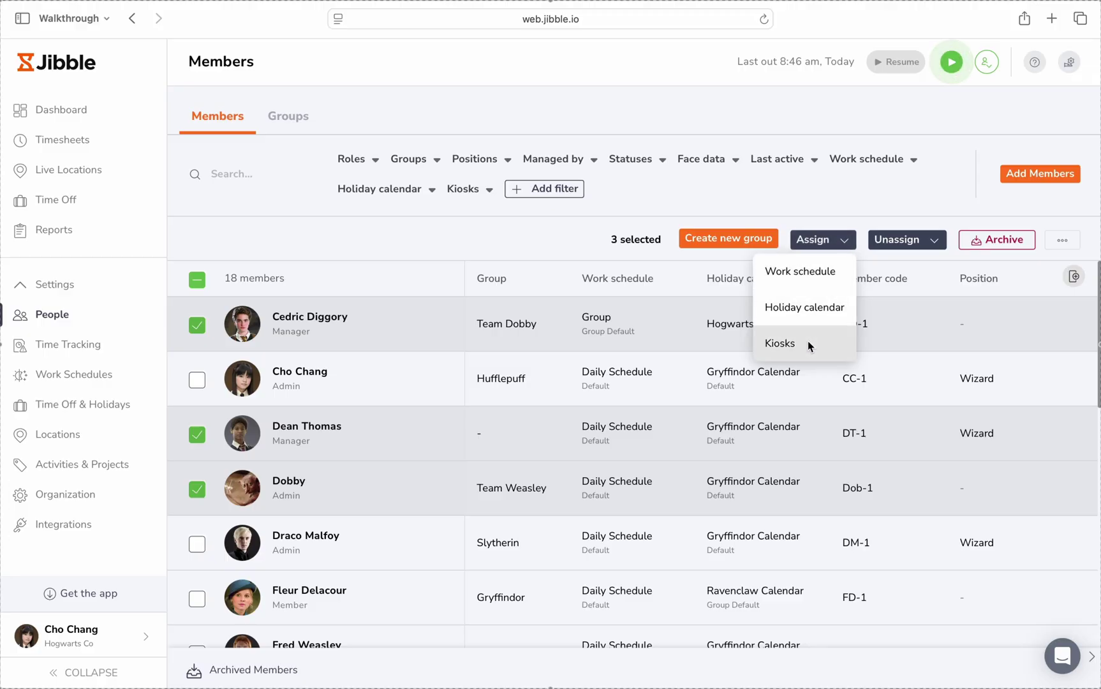
left_click(944, 240)
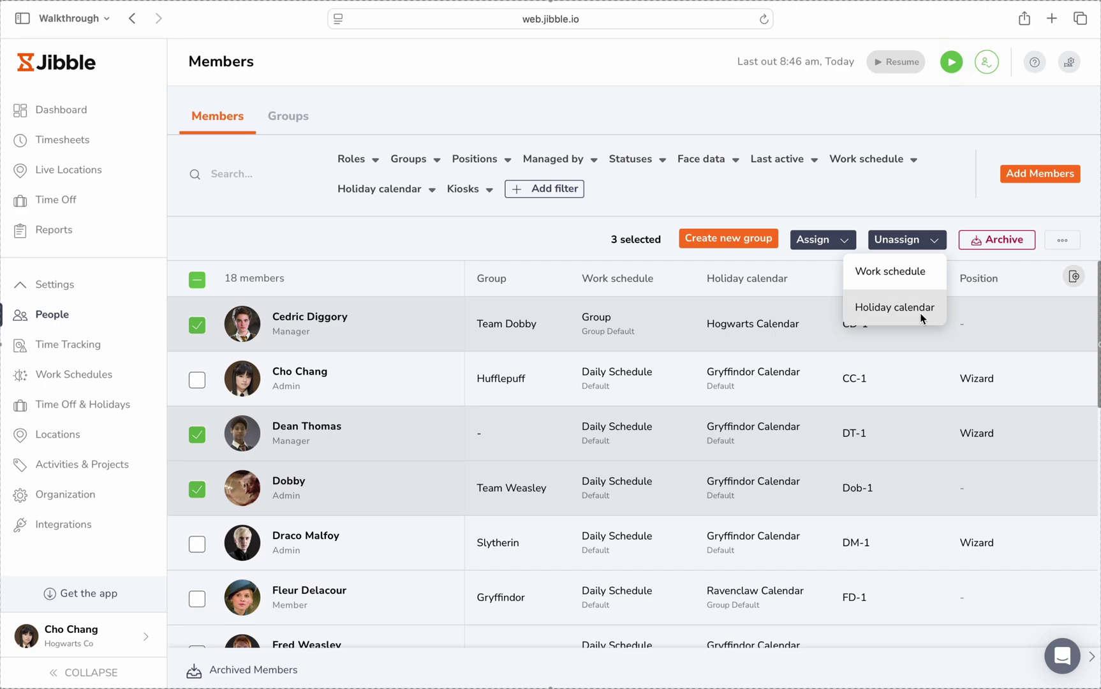
left_click(936, 193)
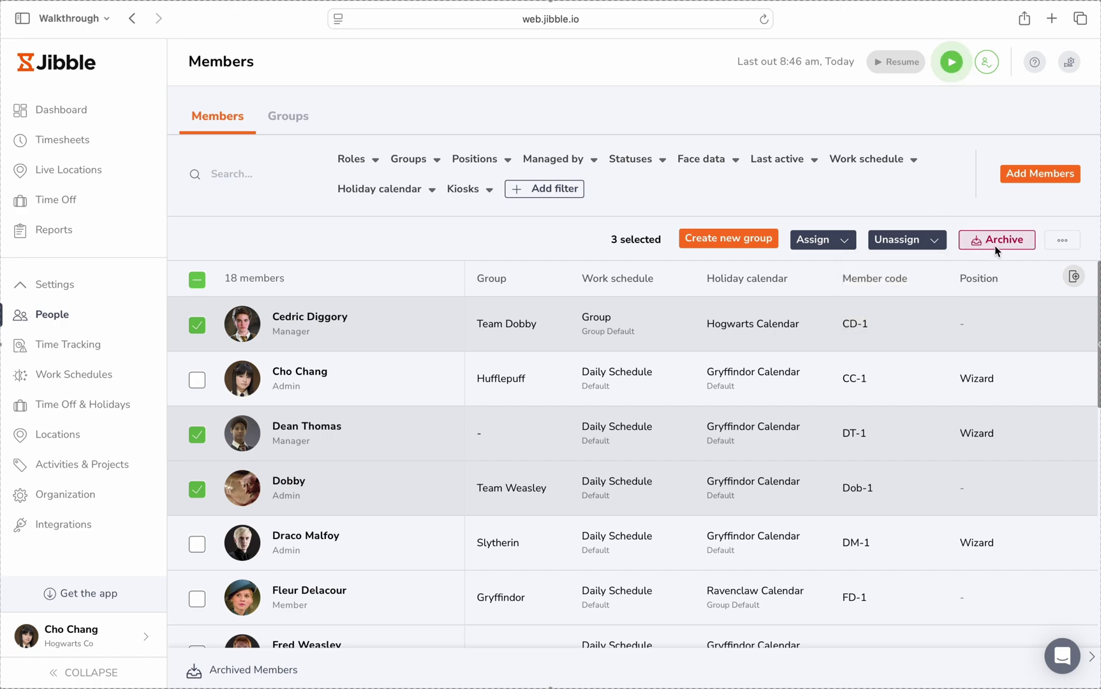
left_click(1061, 244)
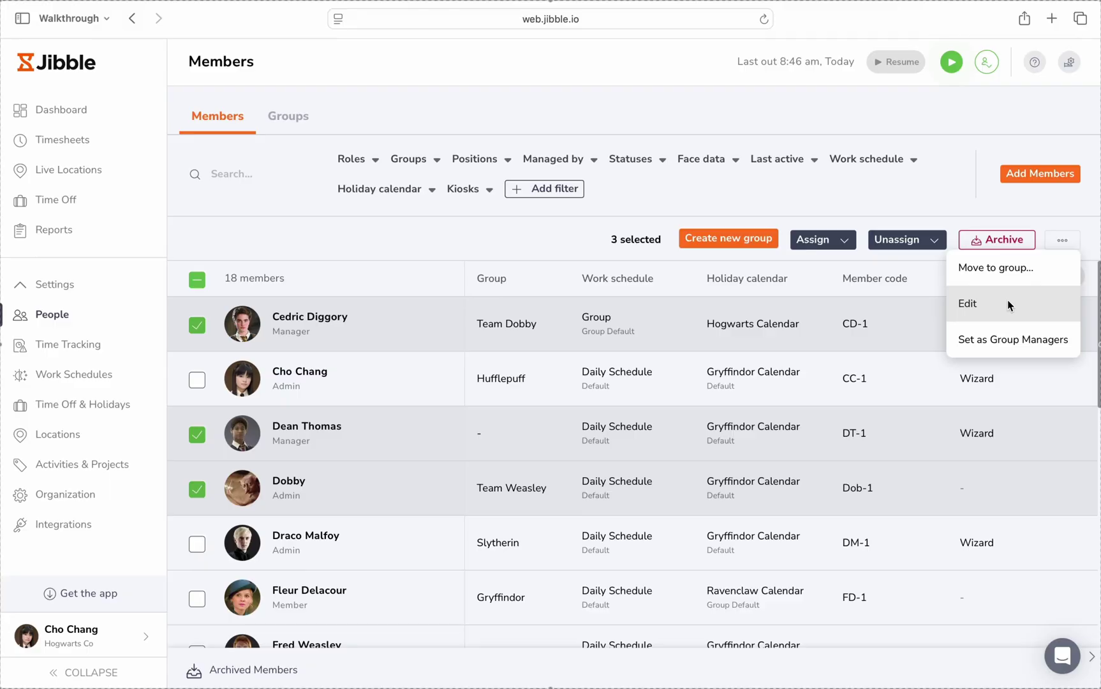
left_click(937, 175)
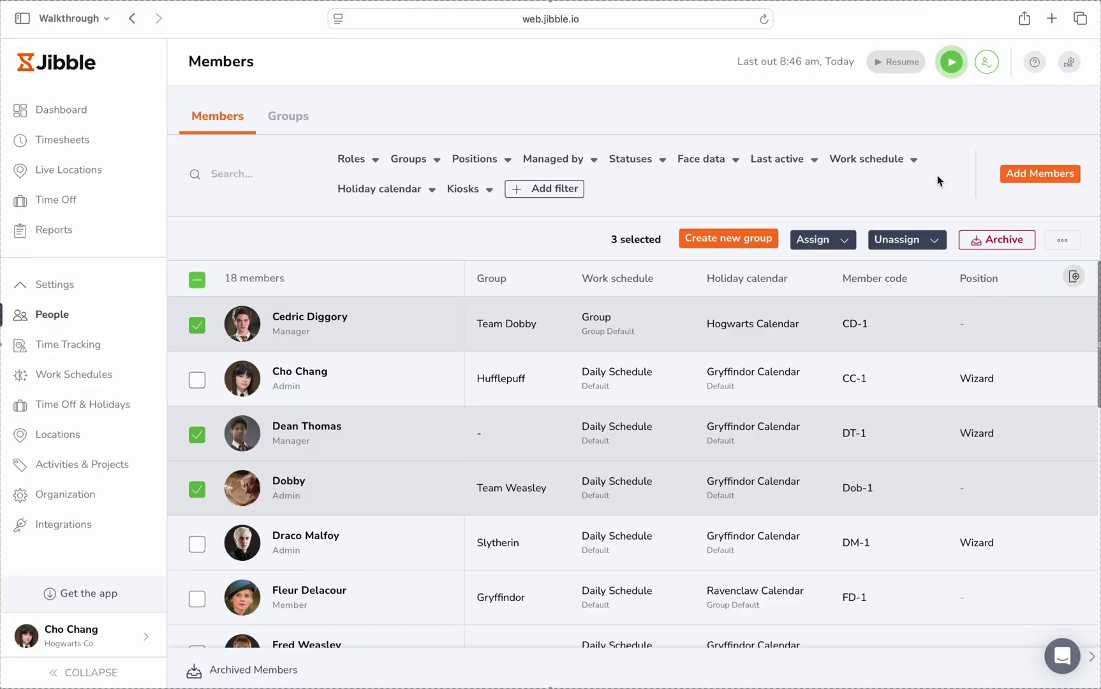
Step: Create group 'Azkaban Winners' with the three members, managed by Cedric Diggory, confirming the move
left_click(729, 245)
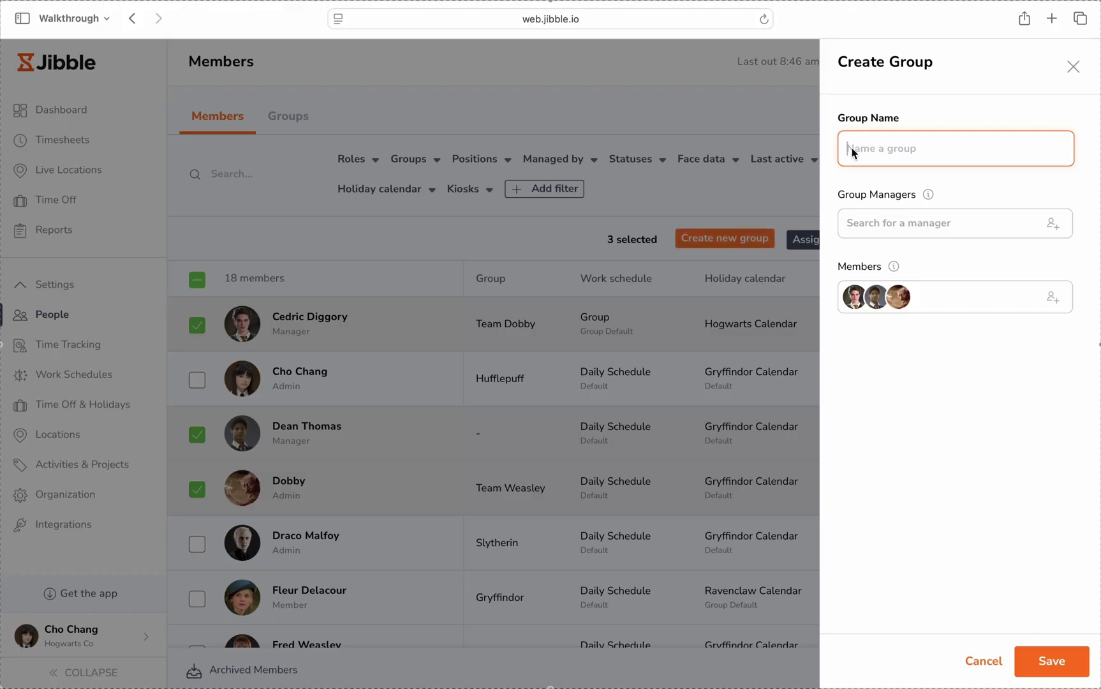
type("Azkaban Winners")
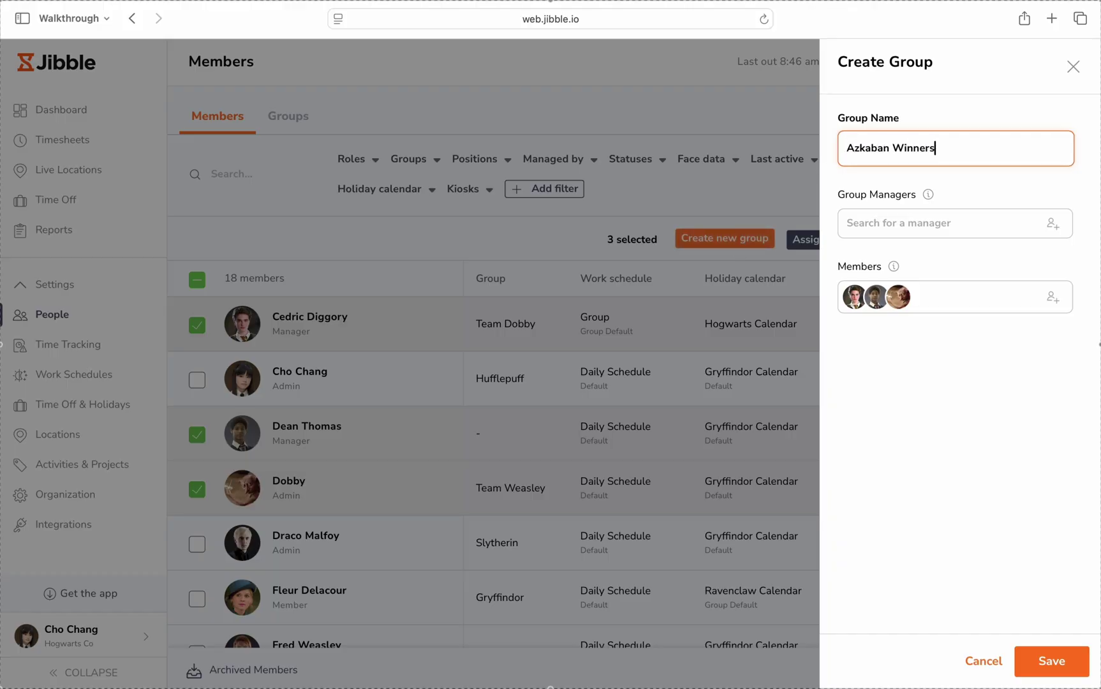
left_click(867, 224)
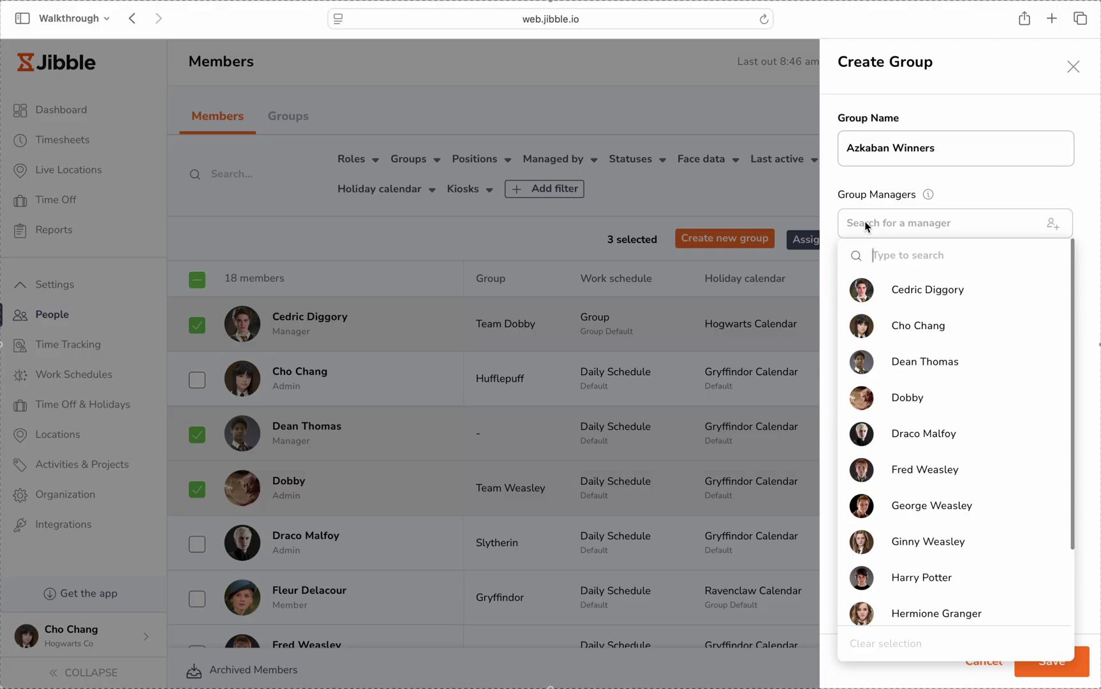
left_click(889, 297)
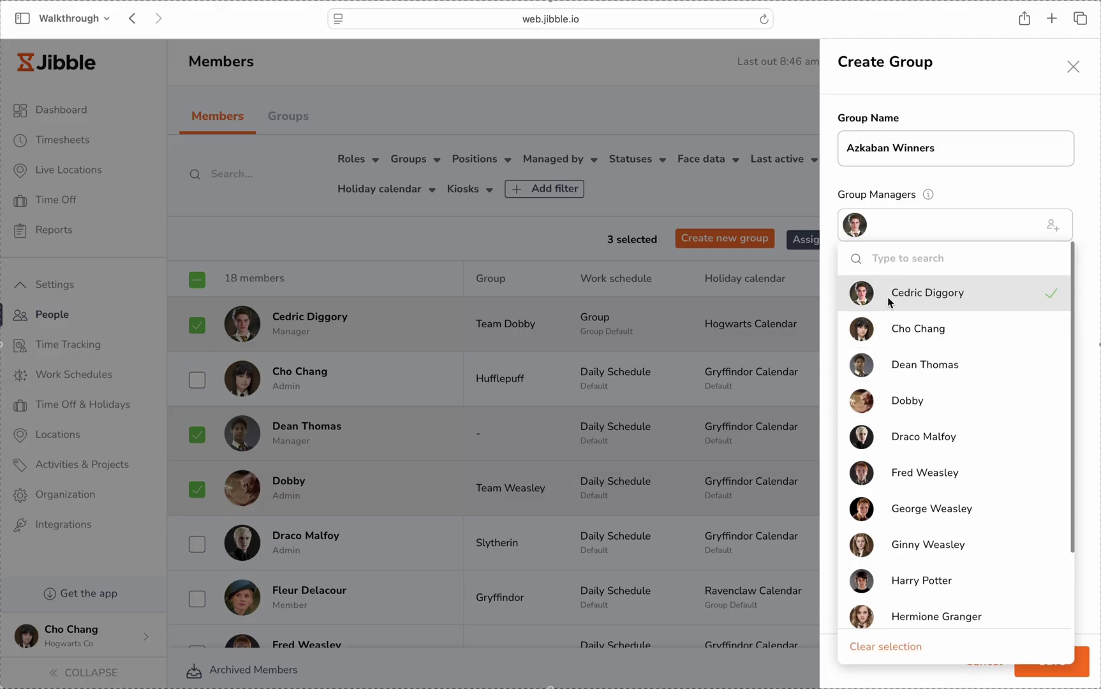
left_click(1088, 289)
left_click(974, 313)
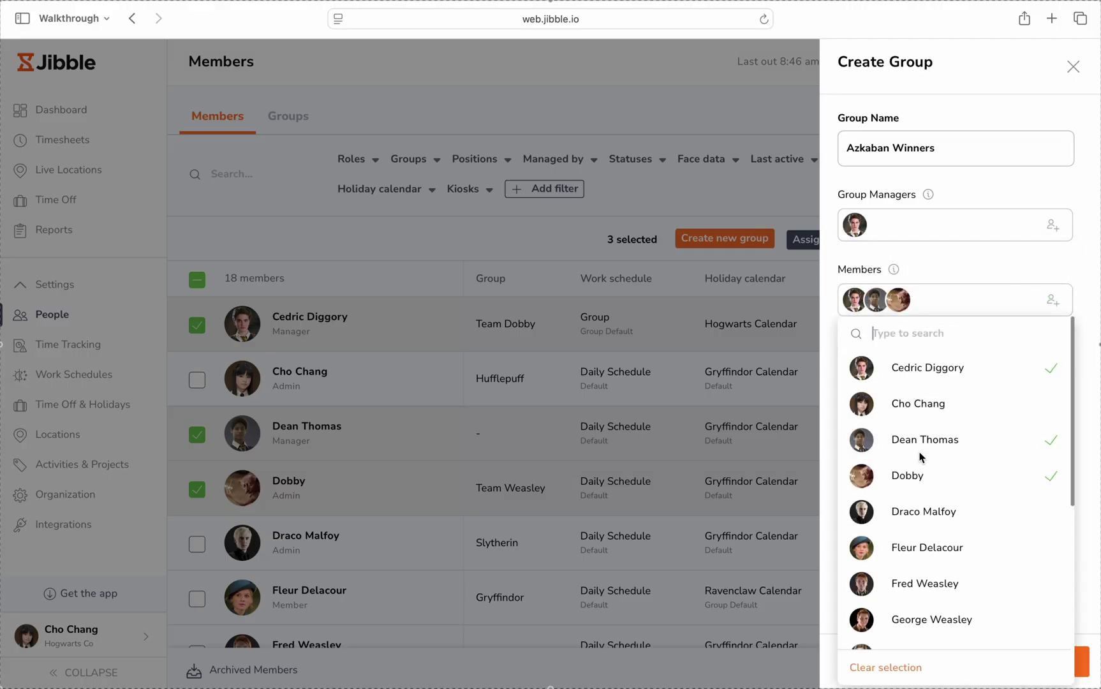
scroll(921, 457, "down", 5)
scroll(893, 458, "up", 5)
left_click(1089, 426)
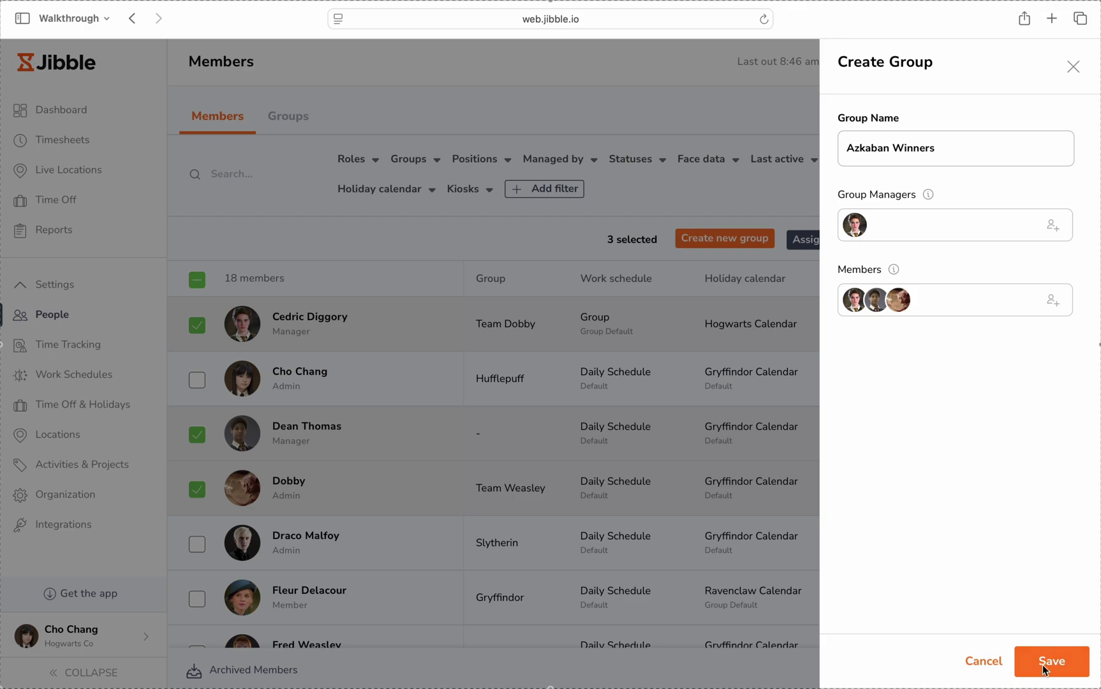
left_click(1045, 669)
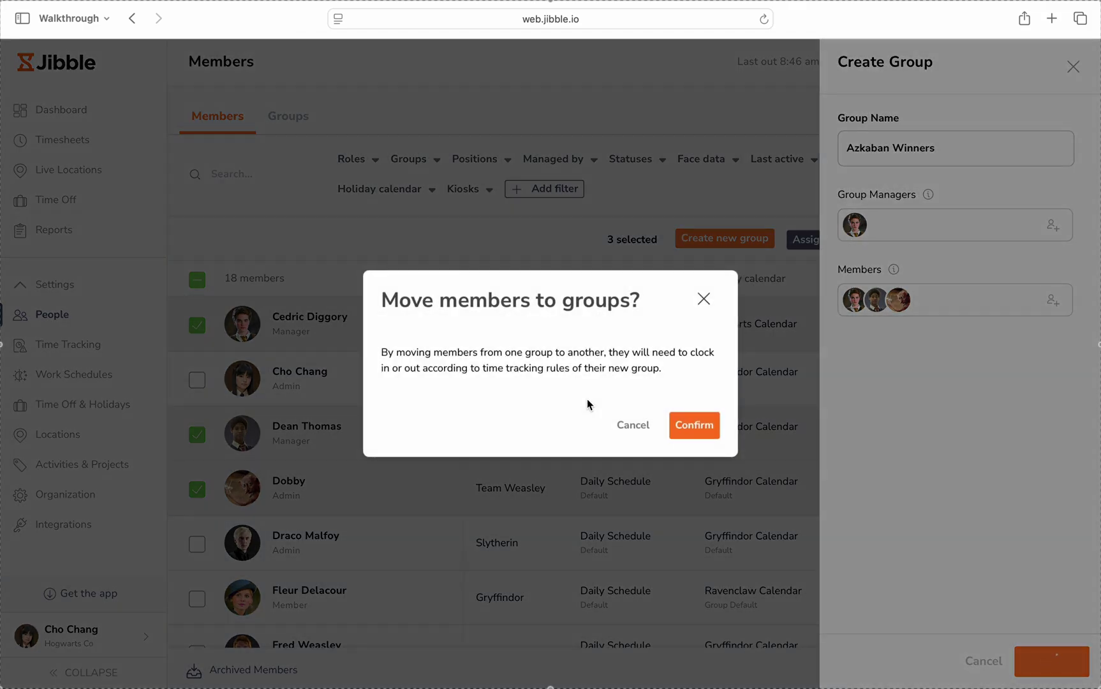
left_click(696, 425)
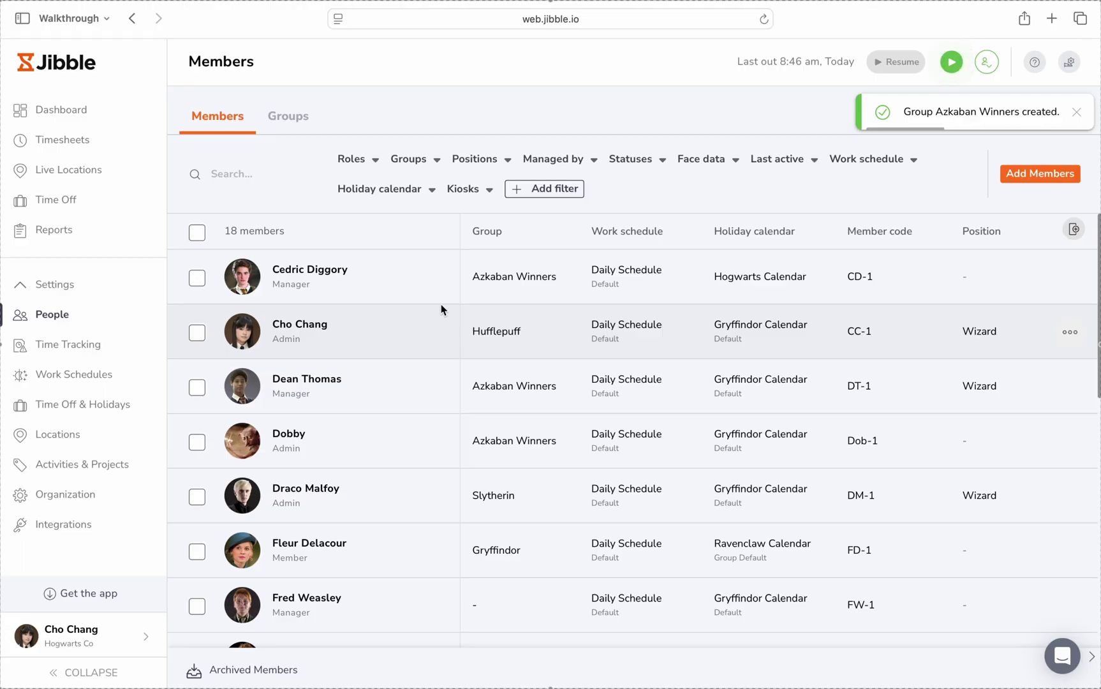
Step: Switch to the Groups tab and browse Create Group's Managers and Members fields, then cancel
left_click(281, 108)
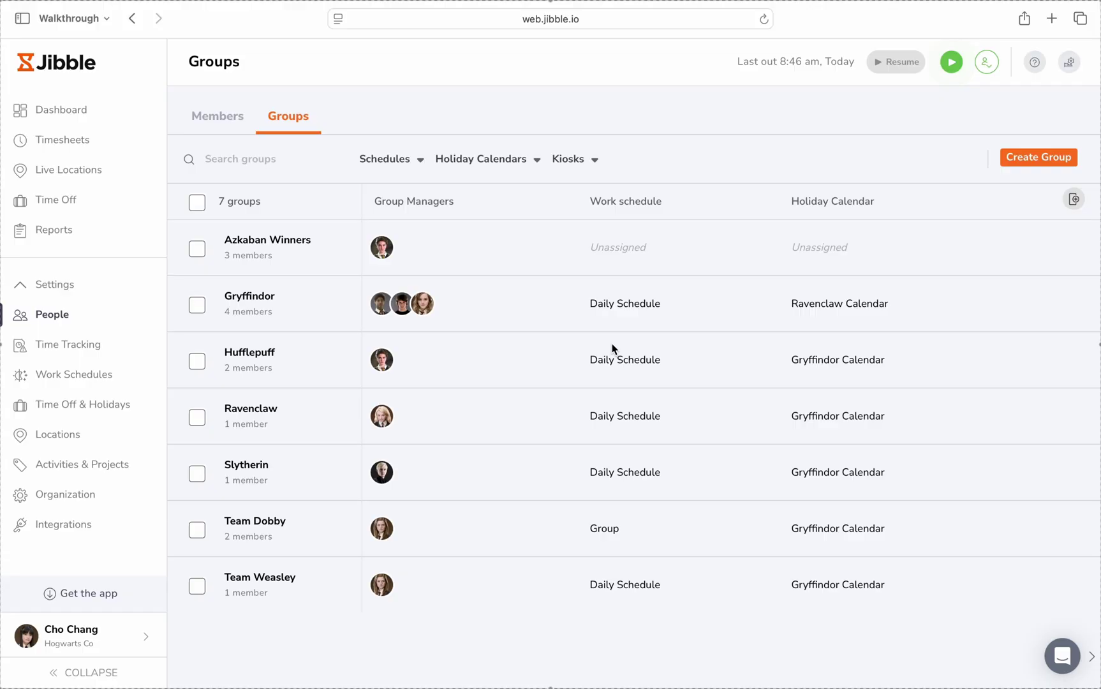
left_click(1033, 159)
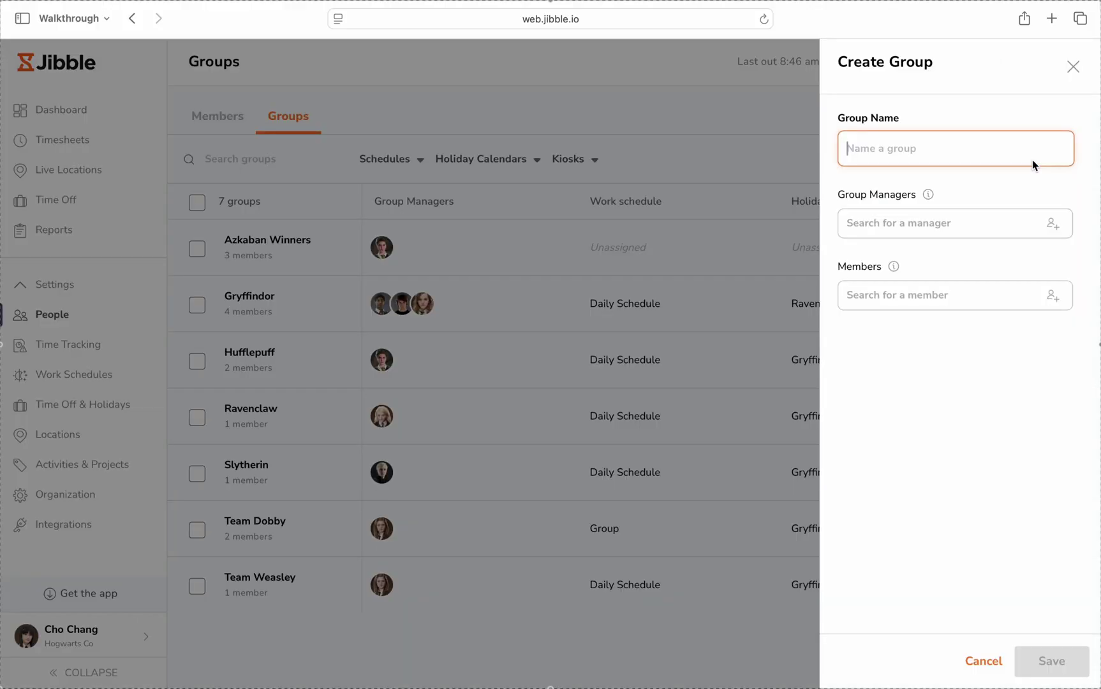
left_click(875, 224)
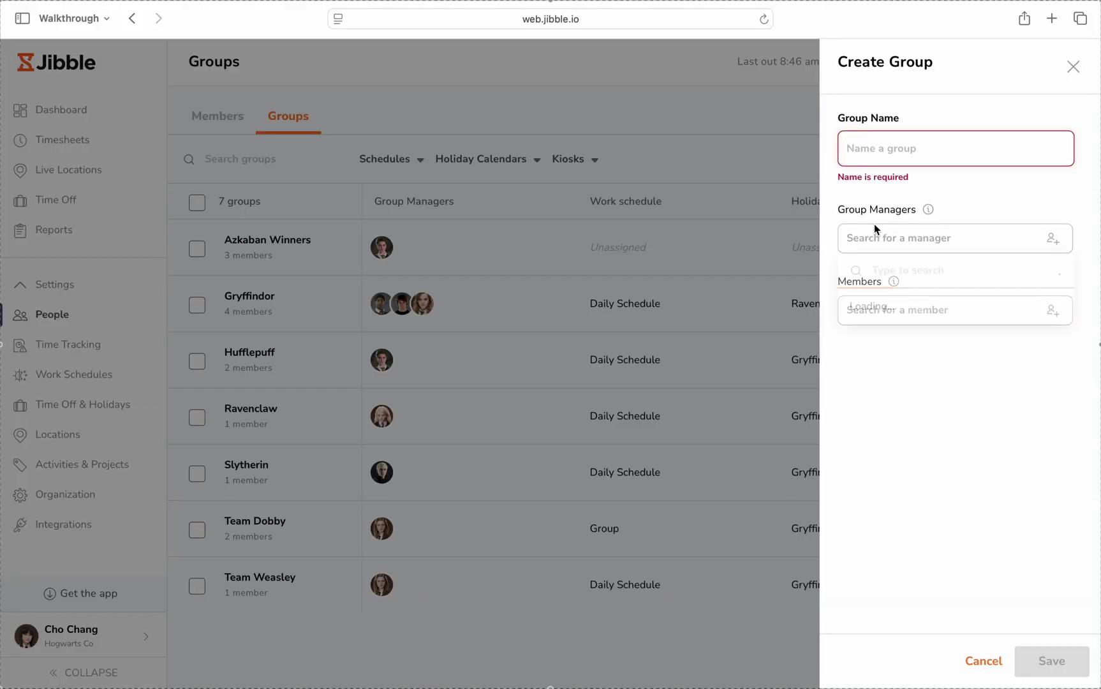
scroll(906, 389, "down", 4)
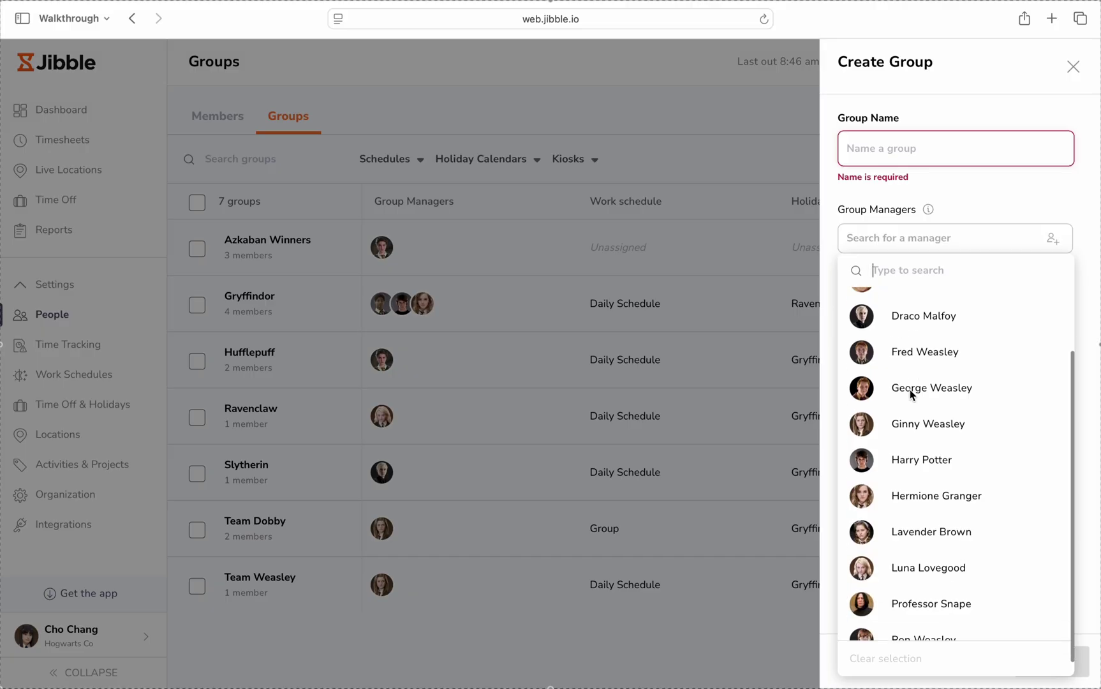
left_click(1085, 434)
left_click(871, 310)
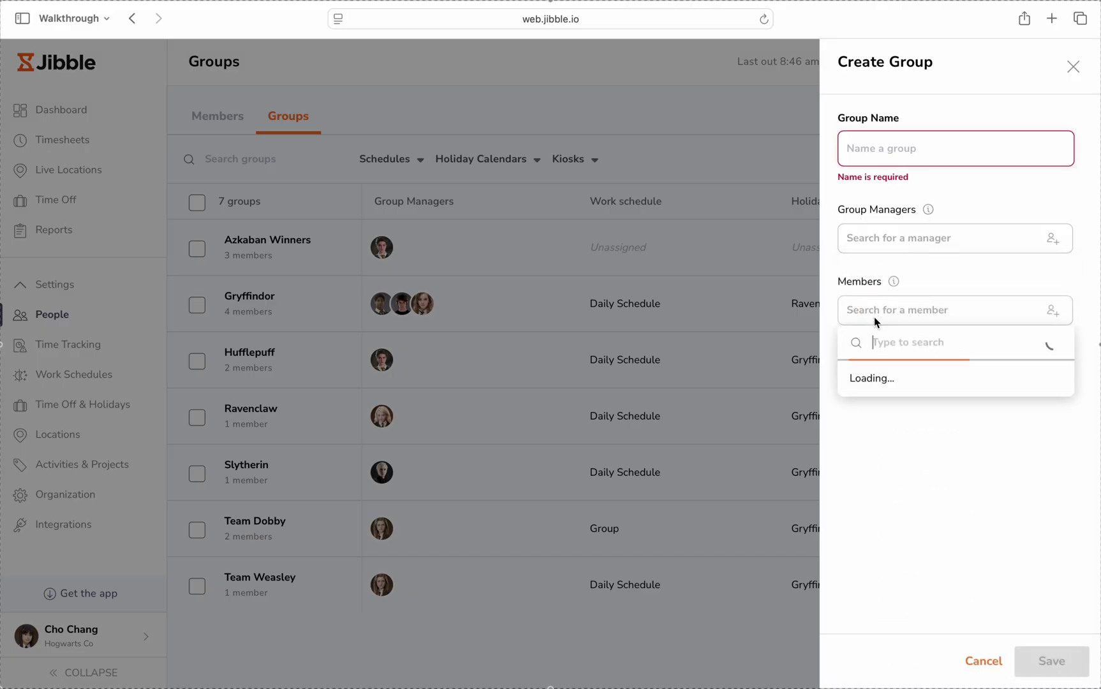
scroll(903, 446, "down", 5)
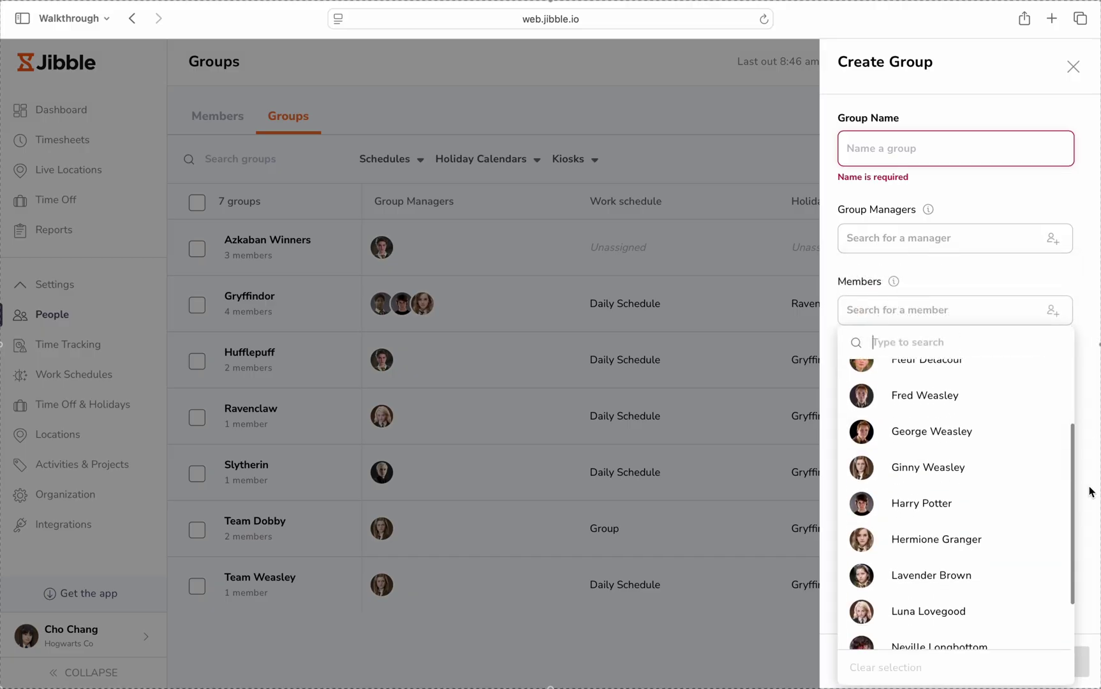
left_click(1081, 506)
left_click(983, 660)
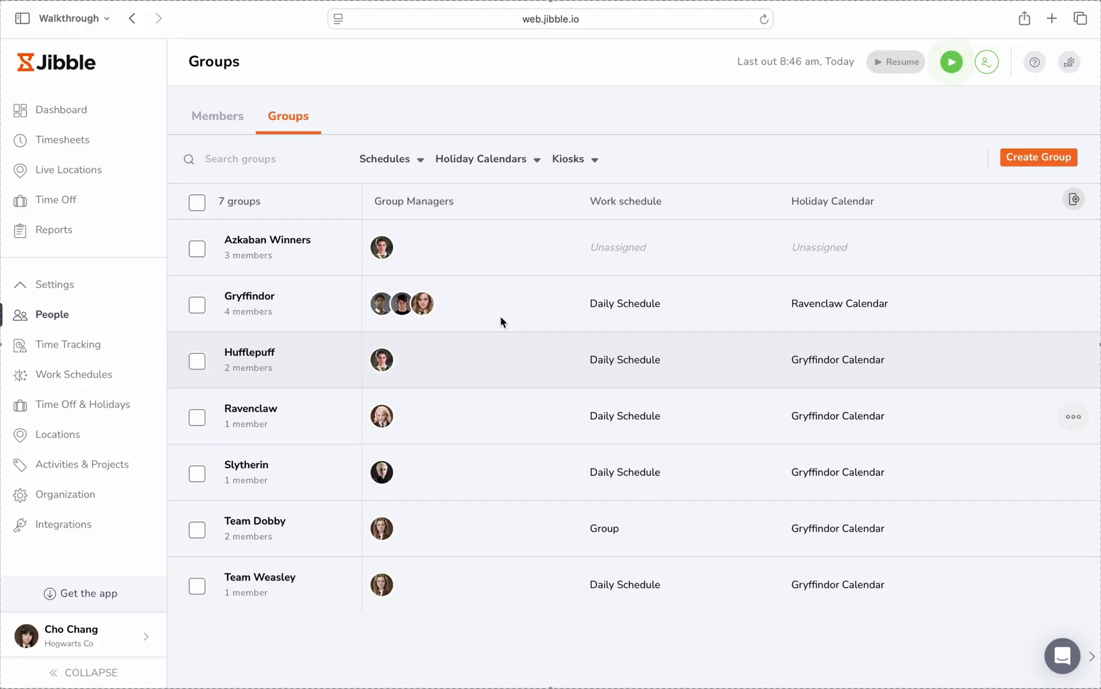
left_click(400, 159)
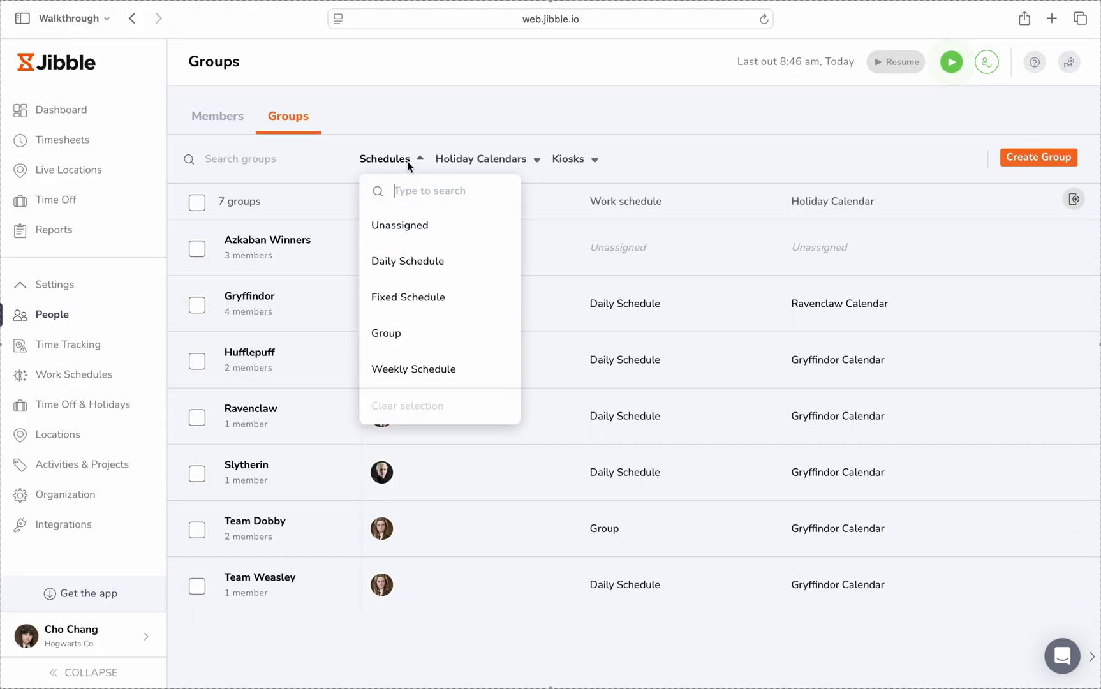
left_click(483, 160)
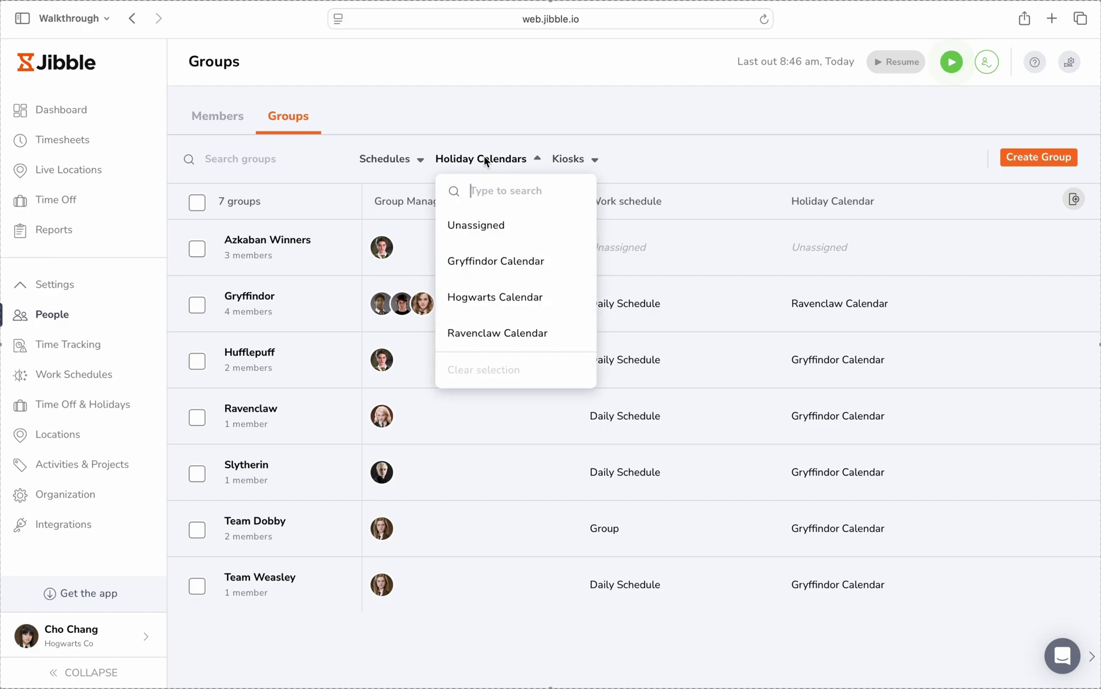
left_click(574, 160)
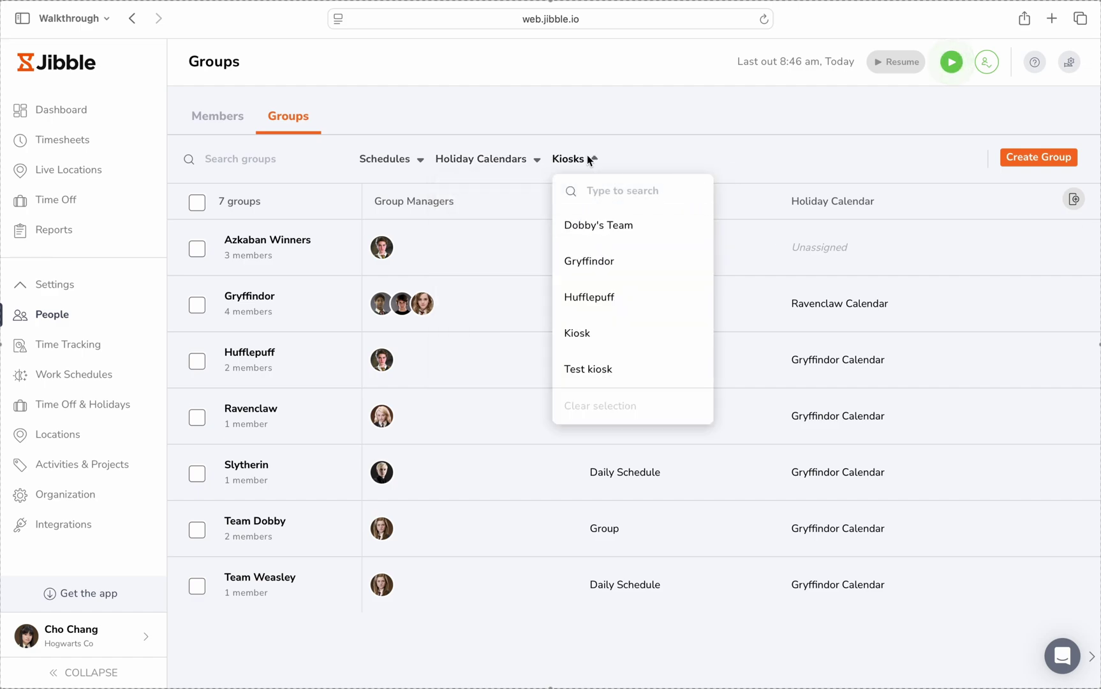
left_click(233, 163)
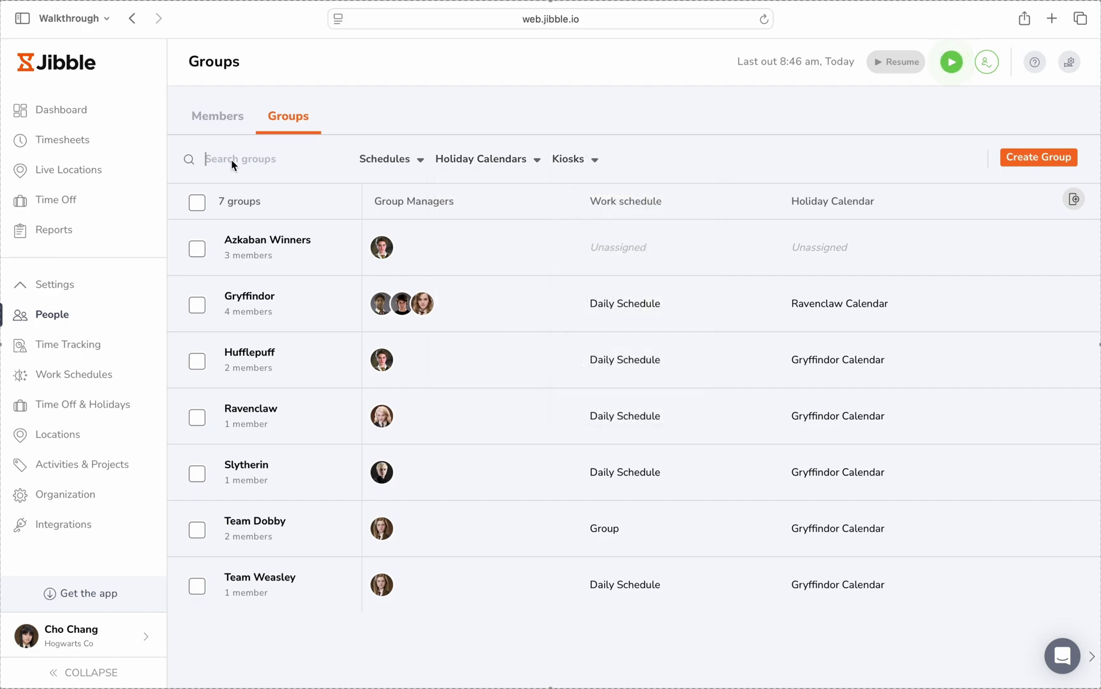
type("Dobby")
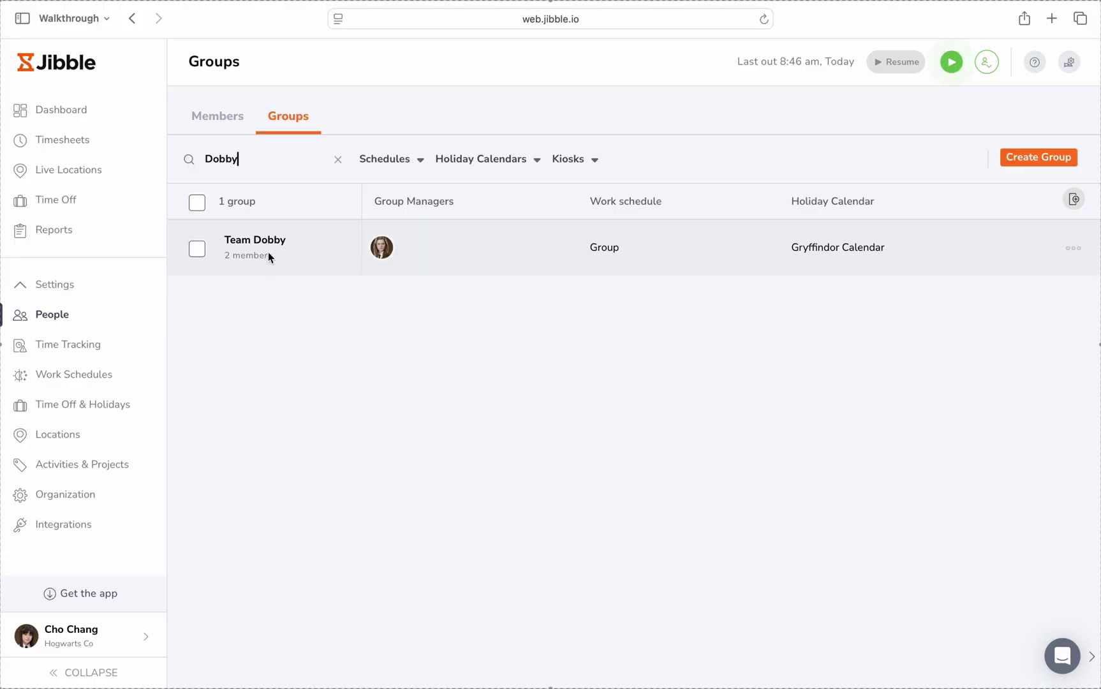
left_click(337, 158)
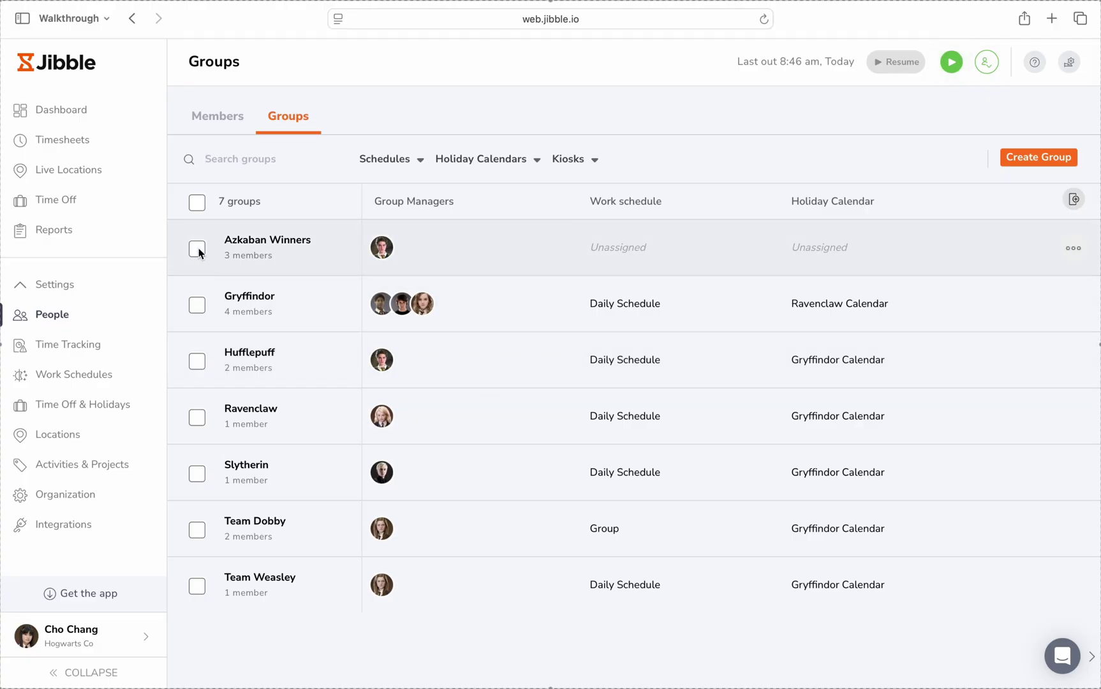
Step: Select Azkaban Winners, Gryffindor and Hufflepuff, reviewing Assign, Unassign and more-actions menus
left_click(198, 249)
left_click(198, 349)
left_click(197, 405)
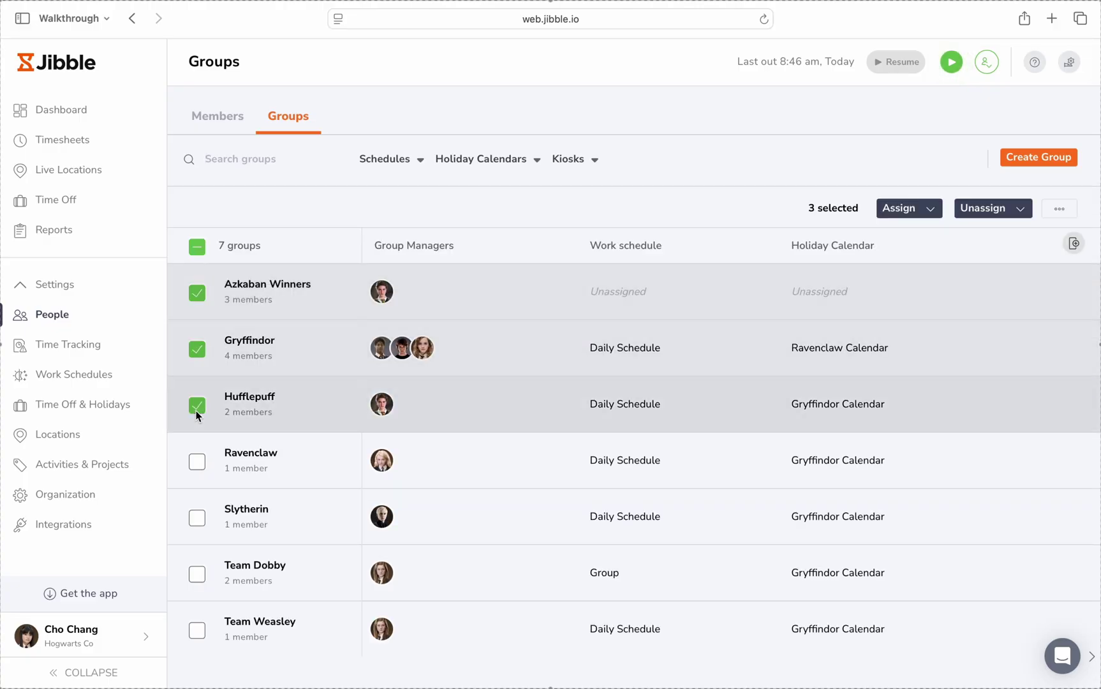
left_click(899, 216)
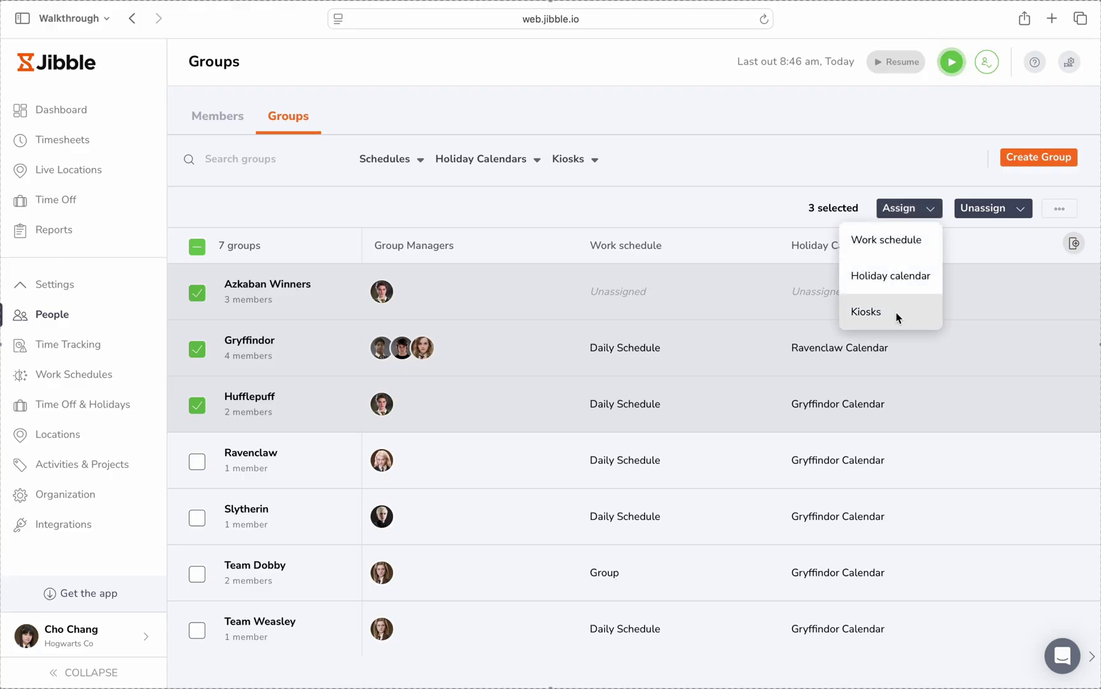
left_click(977, 201)
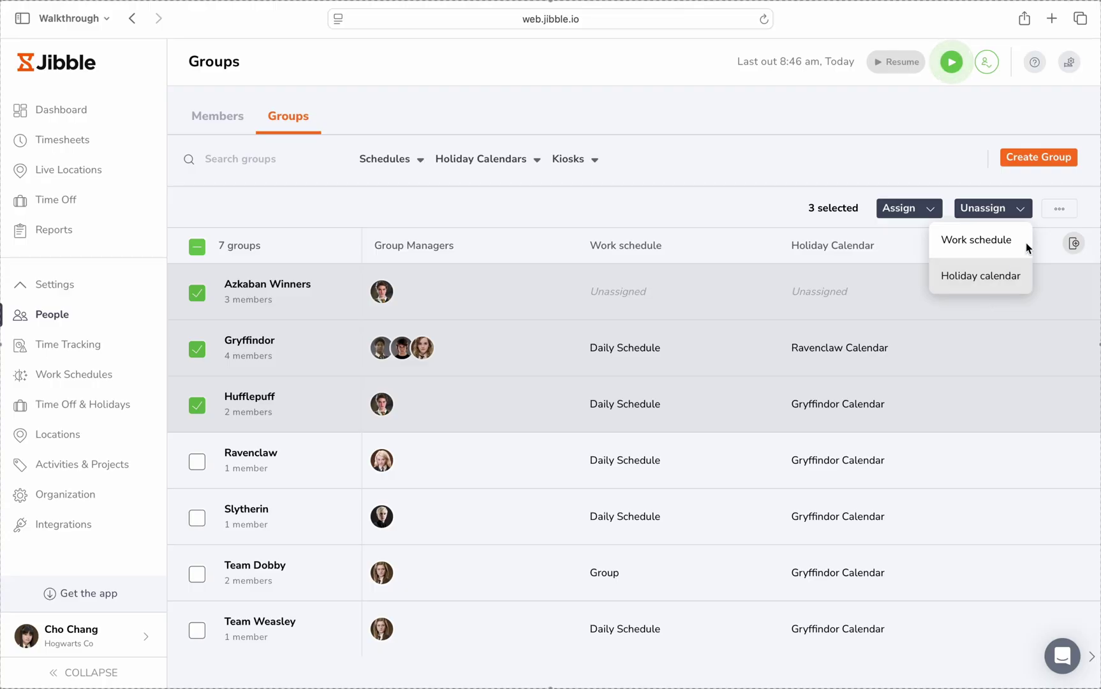
left_click(1048, 213)
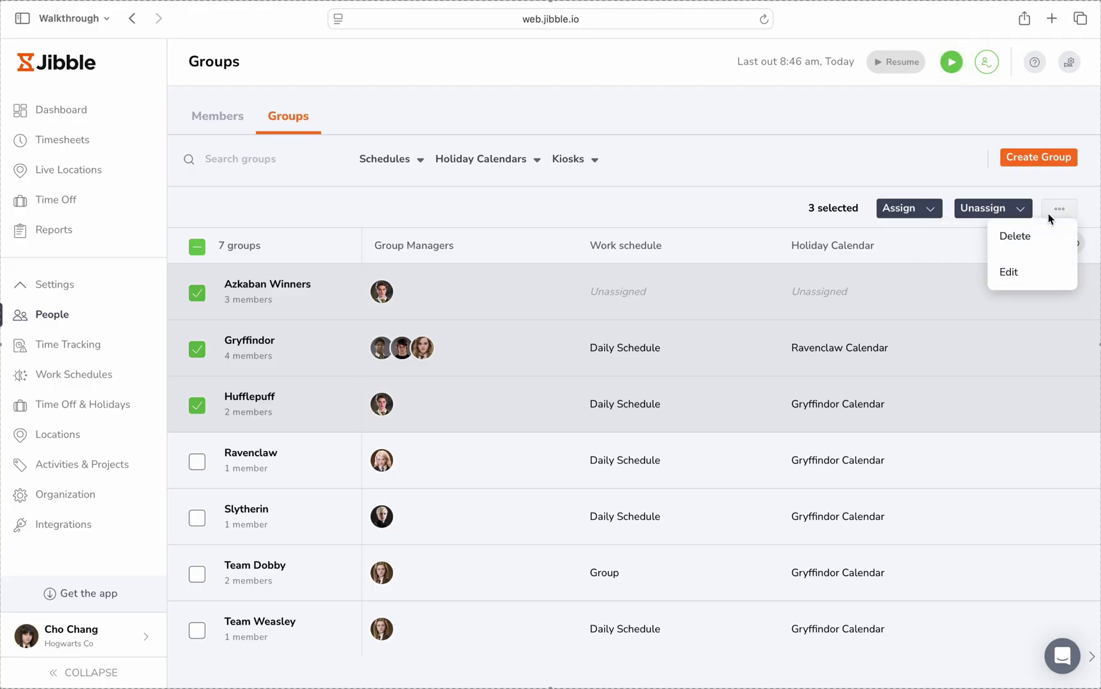
Step: Bulk-edit the three groups, adding the Divination and Herbology activities
left_click(1025, 272)
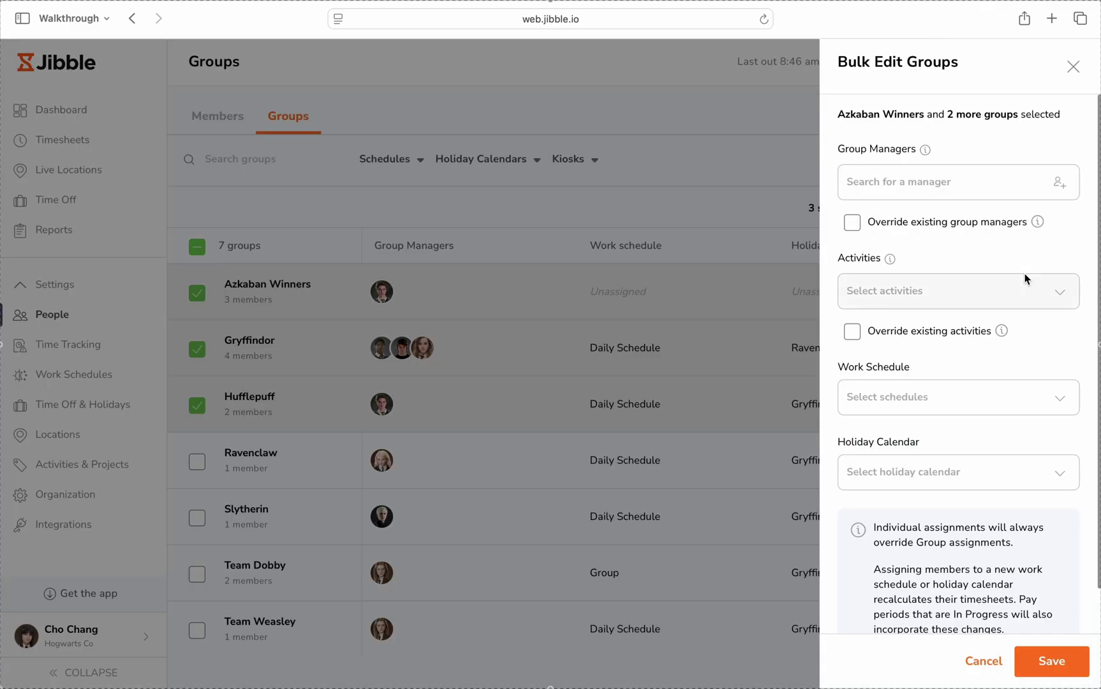
left_click(925, 188)
left_click(1004, 449)
left_click(907, 295)
scroll(919, 442, "down", 1)
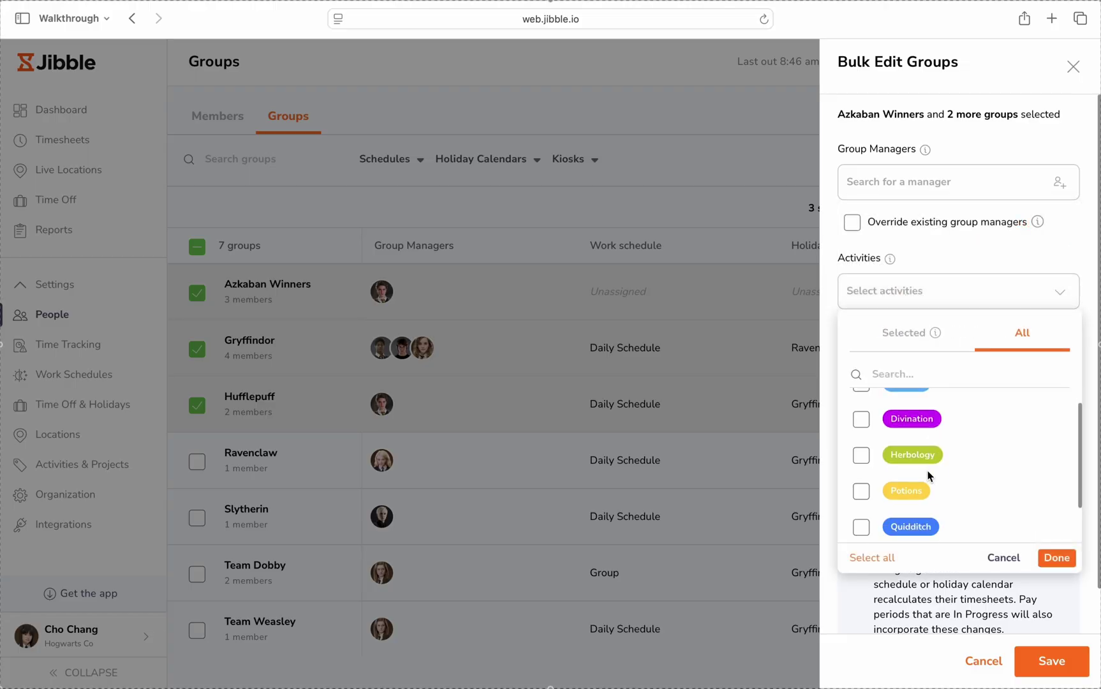
left_click(861, 455)
left_click(861, 418)
left_click(1056, 558)
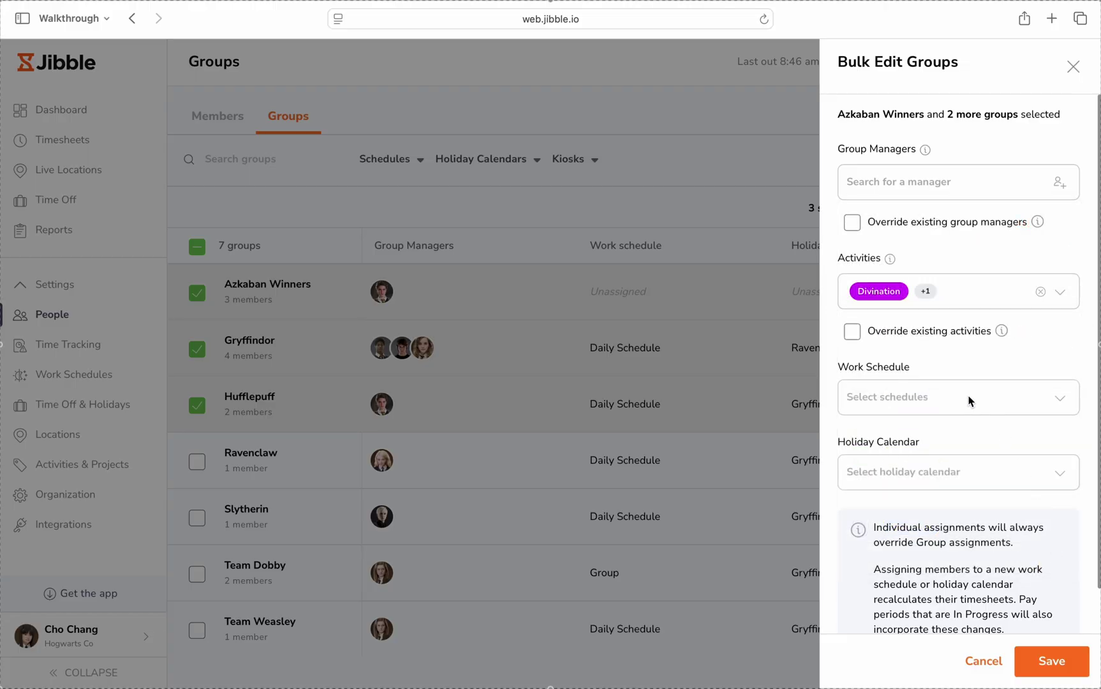
Step: Set their work schedule to Fixed Schedule and holiday calendar to Gryffindor Calendar, then save
left_click(967, 399)
left_click(936, 501)
scroll(936, 500, "down", 2)
left_click(920, 433)
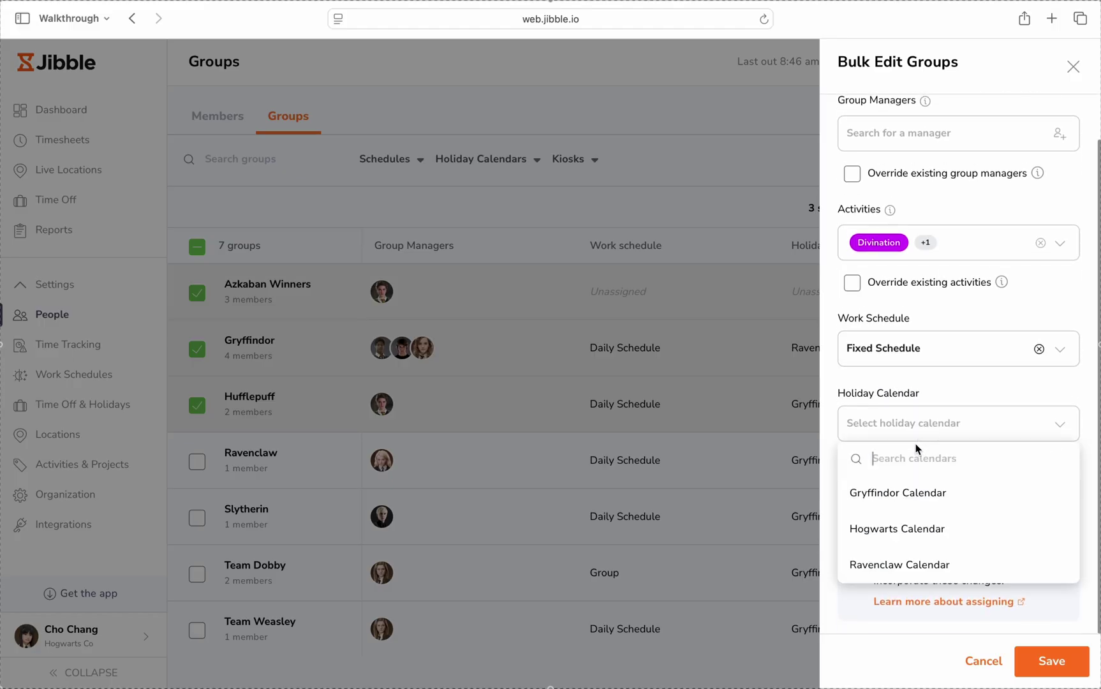
left_click(915, 490)
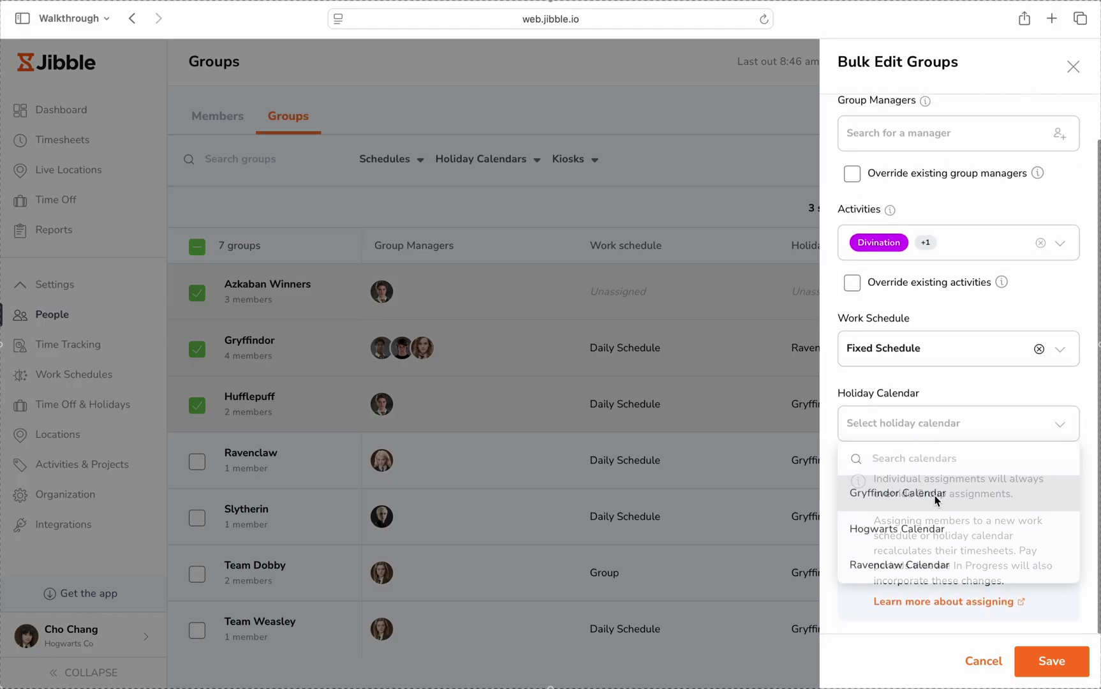
left_click(1049, 661)
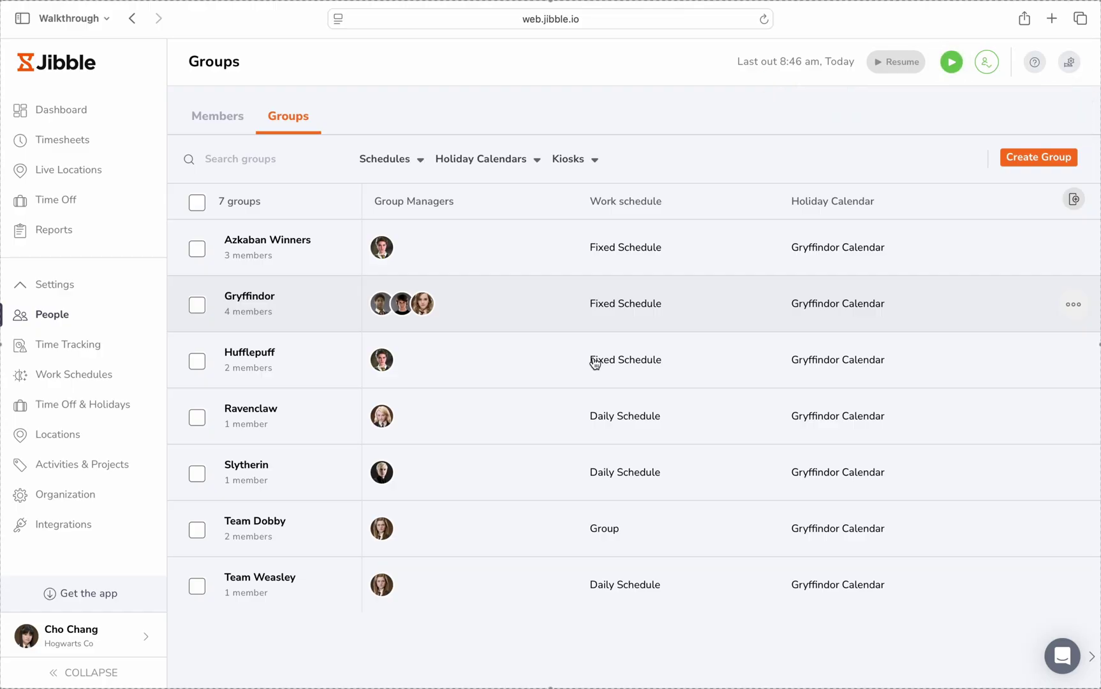
Step: Open the Gryffindor group's details and check its displayed member columns
left_click(519, 305)
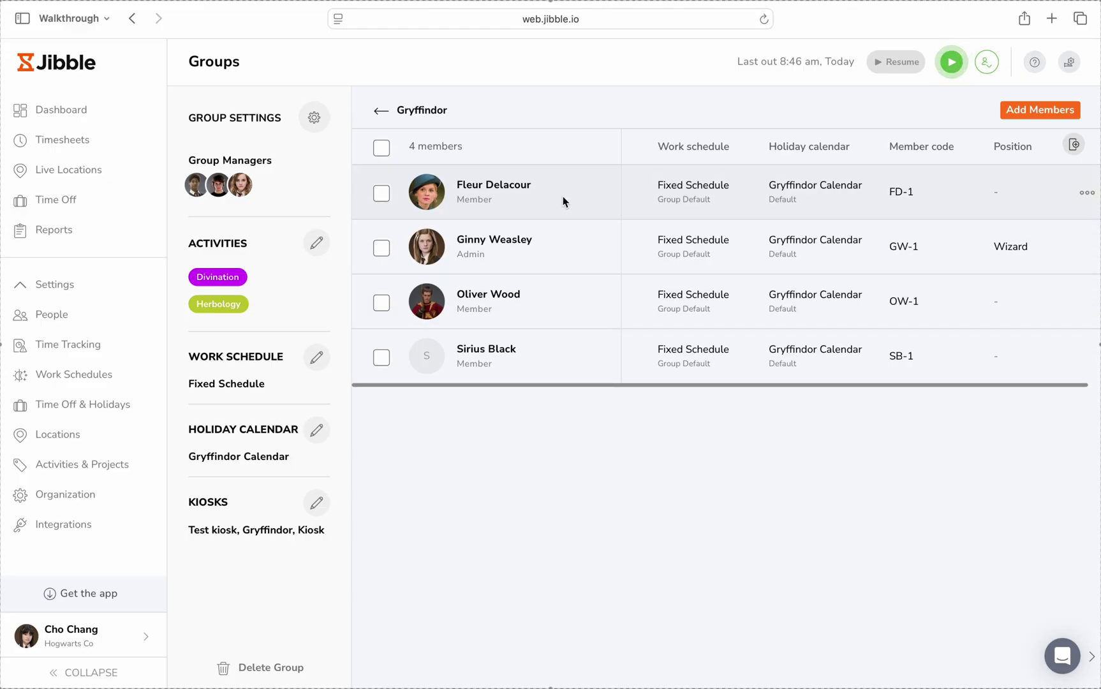
left_click(1075, 143)
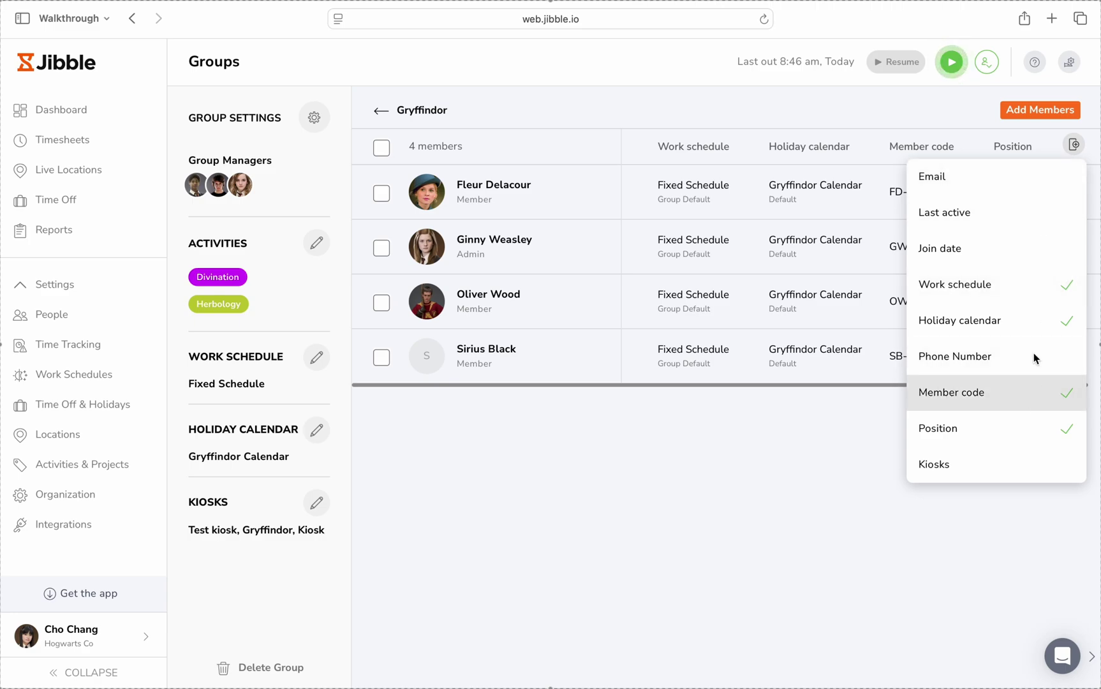
left_click(1078, 146)
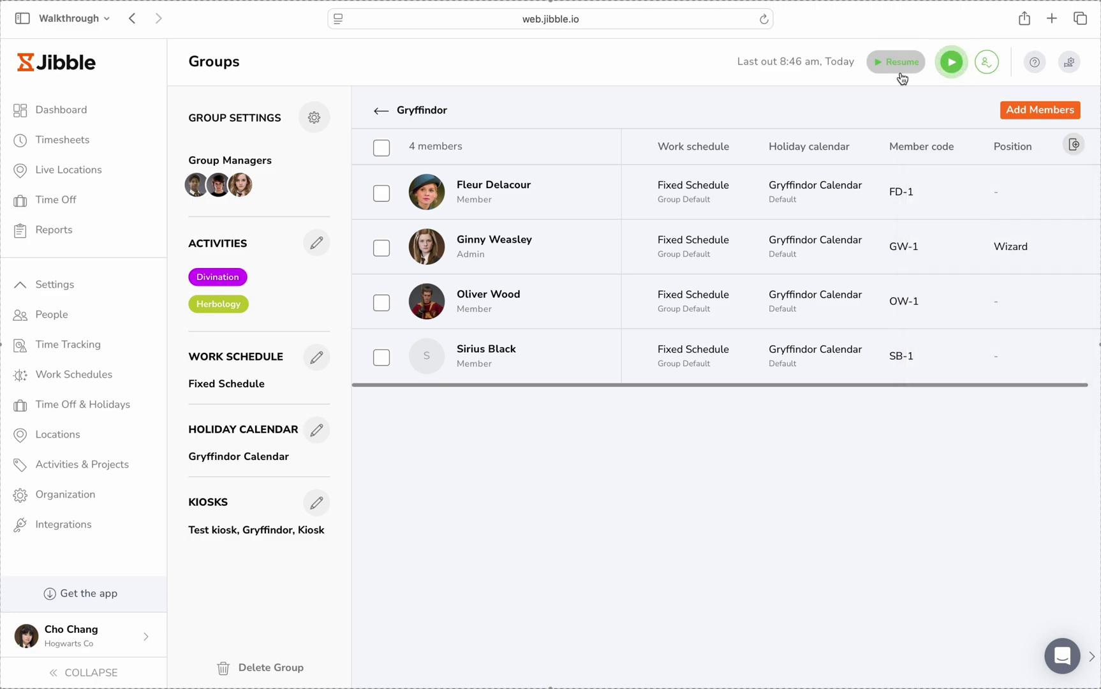
Step: Add Dean Thomas and Cho Chang to Gryffindor and confirm moving them
left_click(1042, 114)
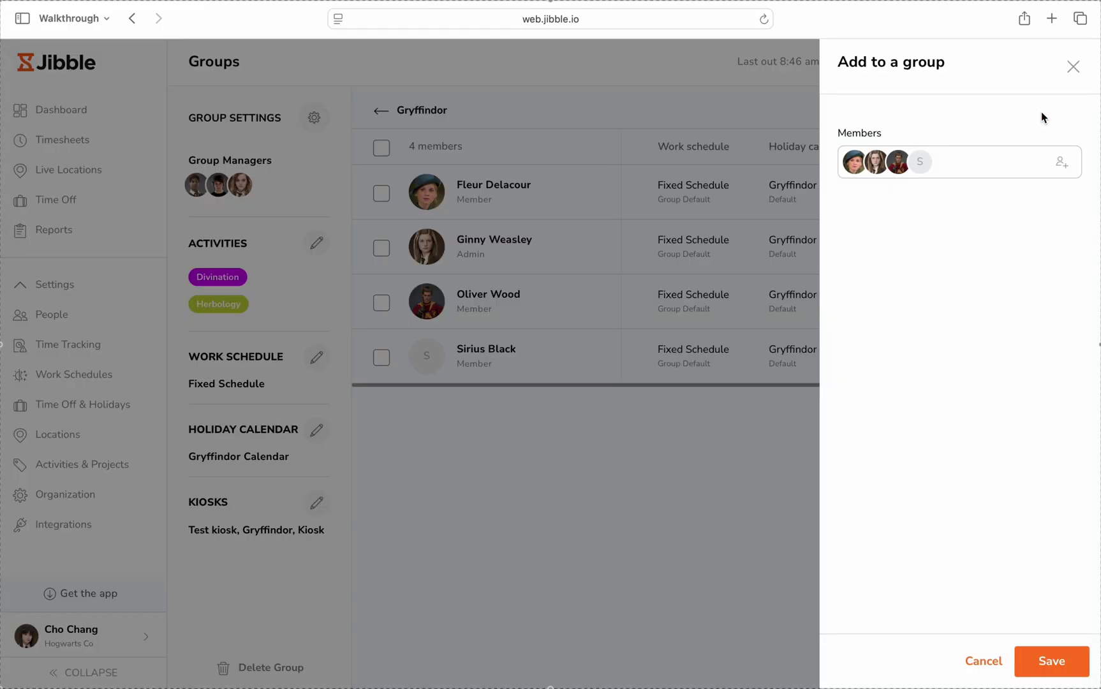
left_click(1013, 176)
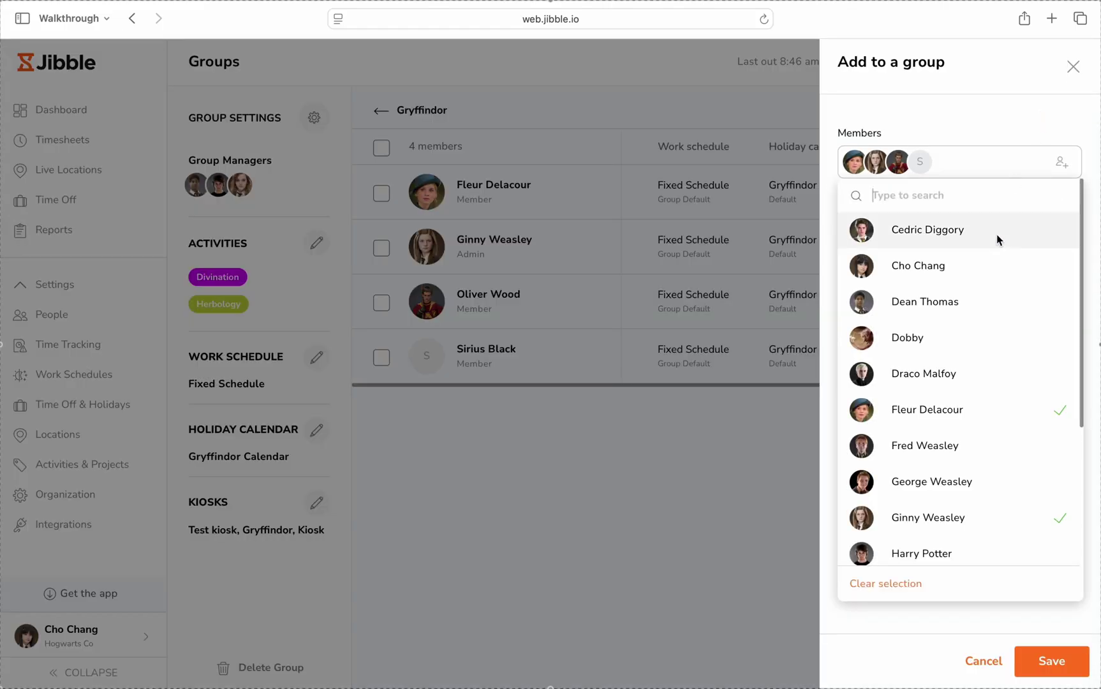
left_click(976, 309)
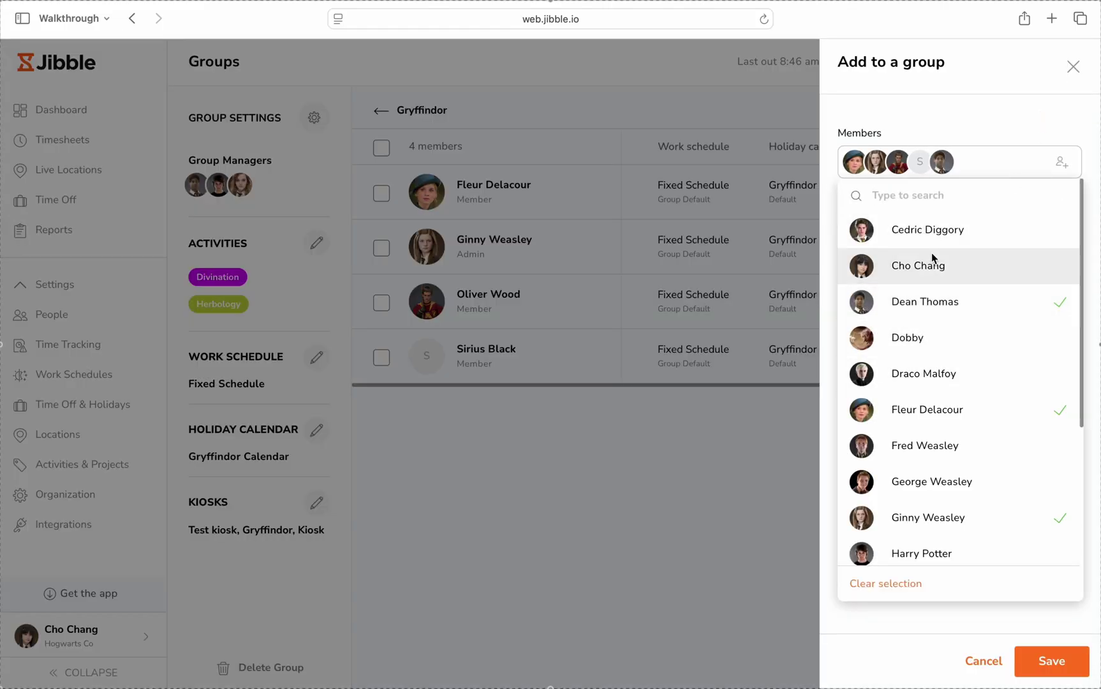
left_click(937, 269)
left_click(1063, 606)
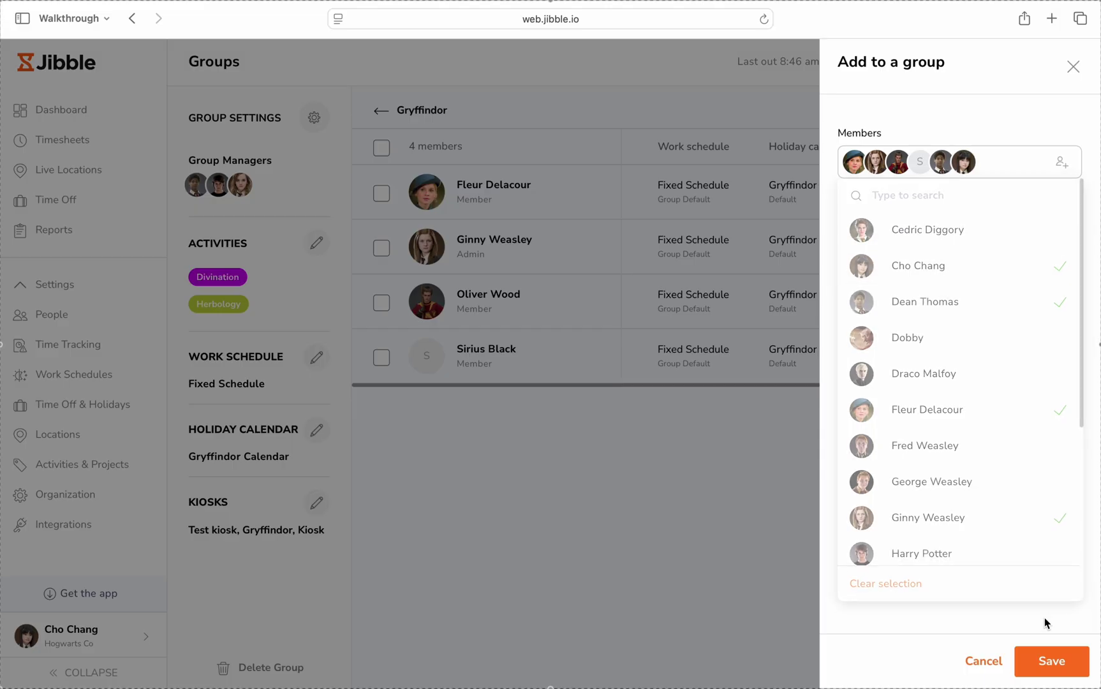
left_click(1053, 663)
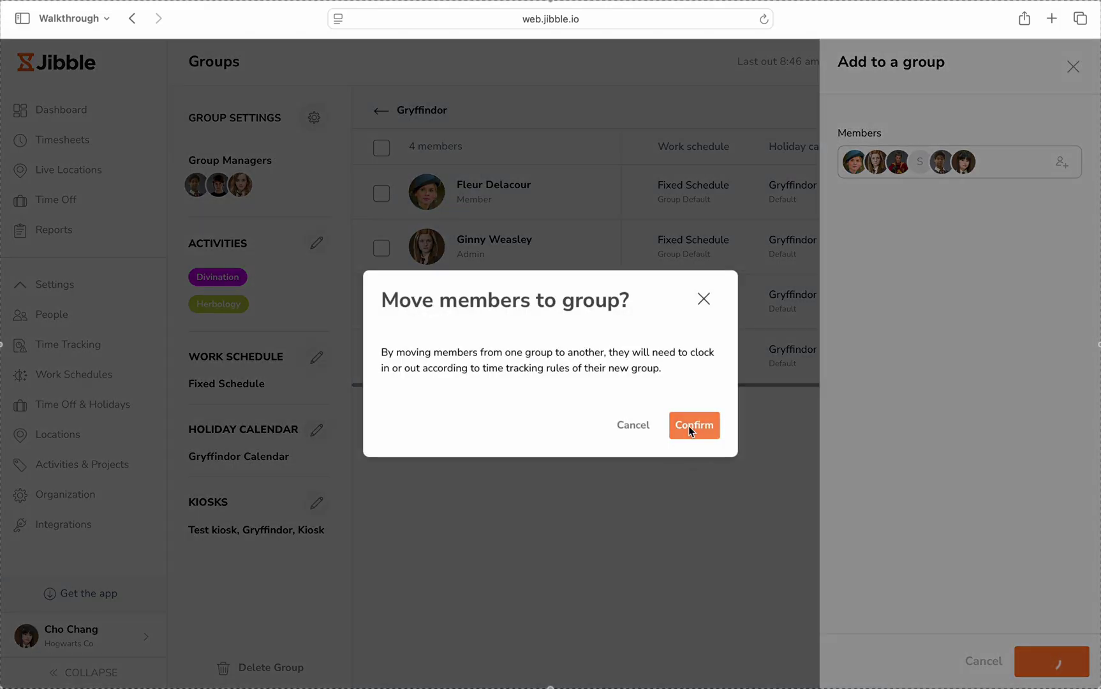
left_click(689, 426)
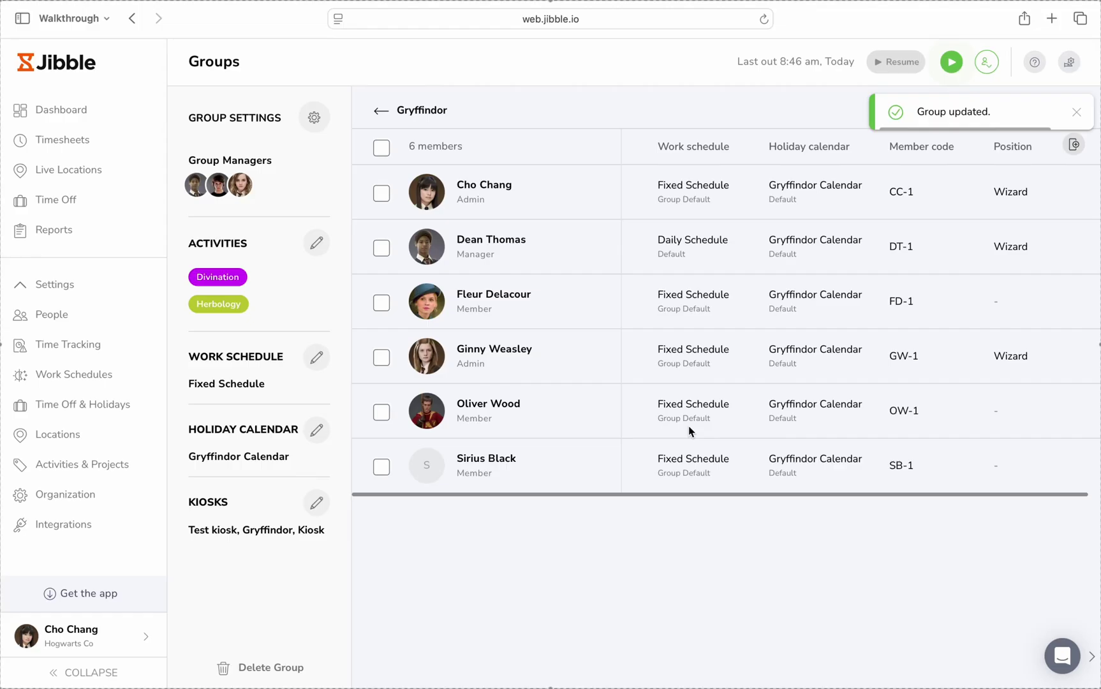
Step: Add Charms and Potions to Gryffindor's activities and save the list
left_click(317, 247)
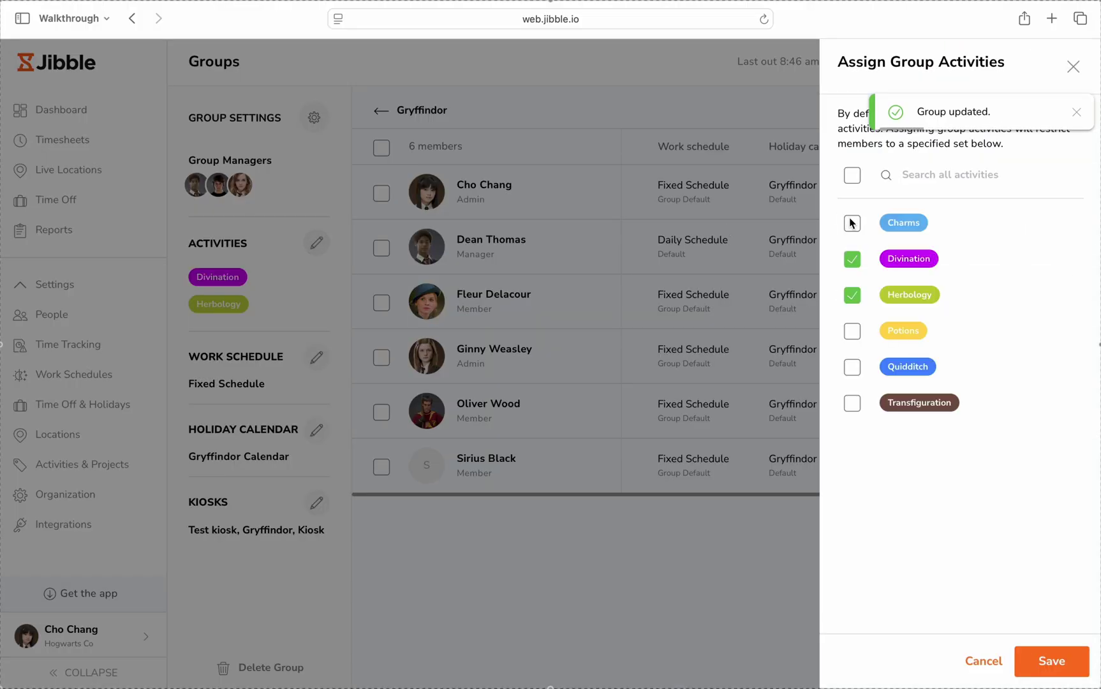
left_click(853, 331)
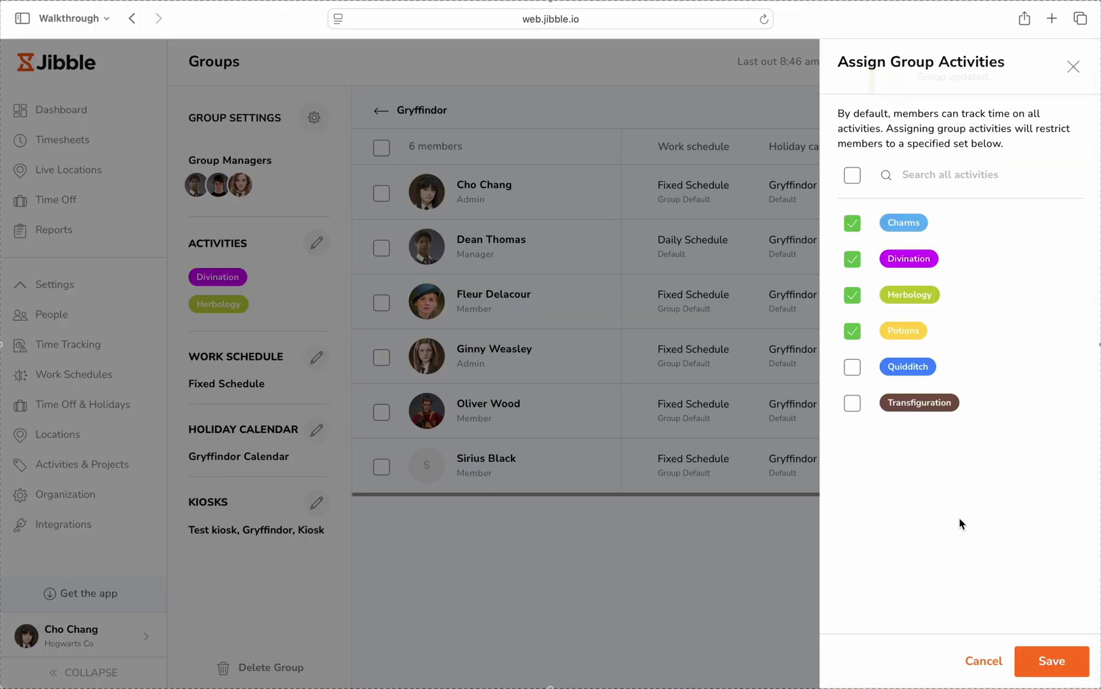
left_click(1052, 661)
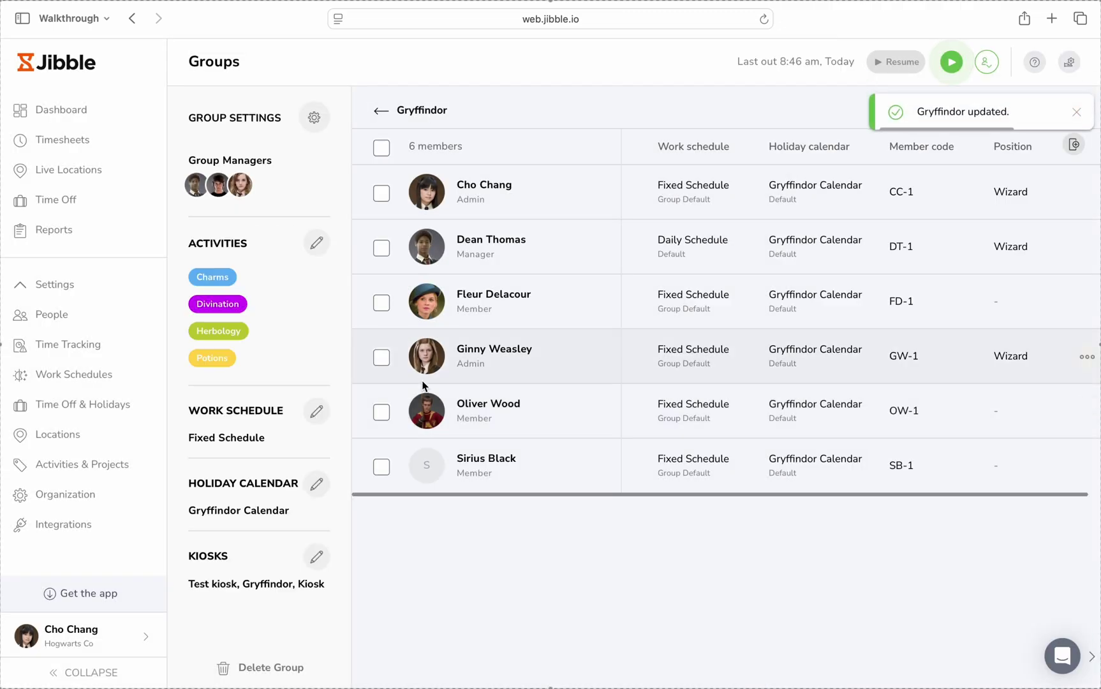
Step: Review Gryffindor's work schedule, holiday calendar and kiosk assignments without changing them
left_click(317, 412)
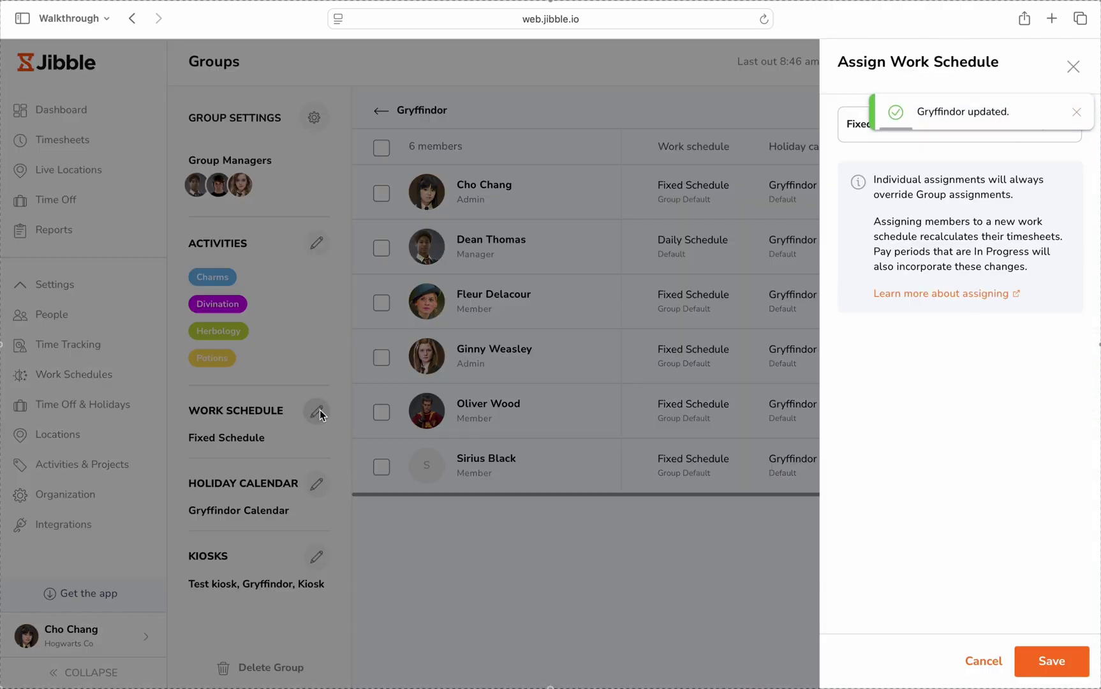
left_click(1072, 122)
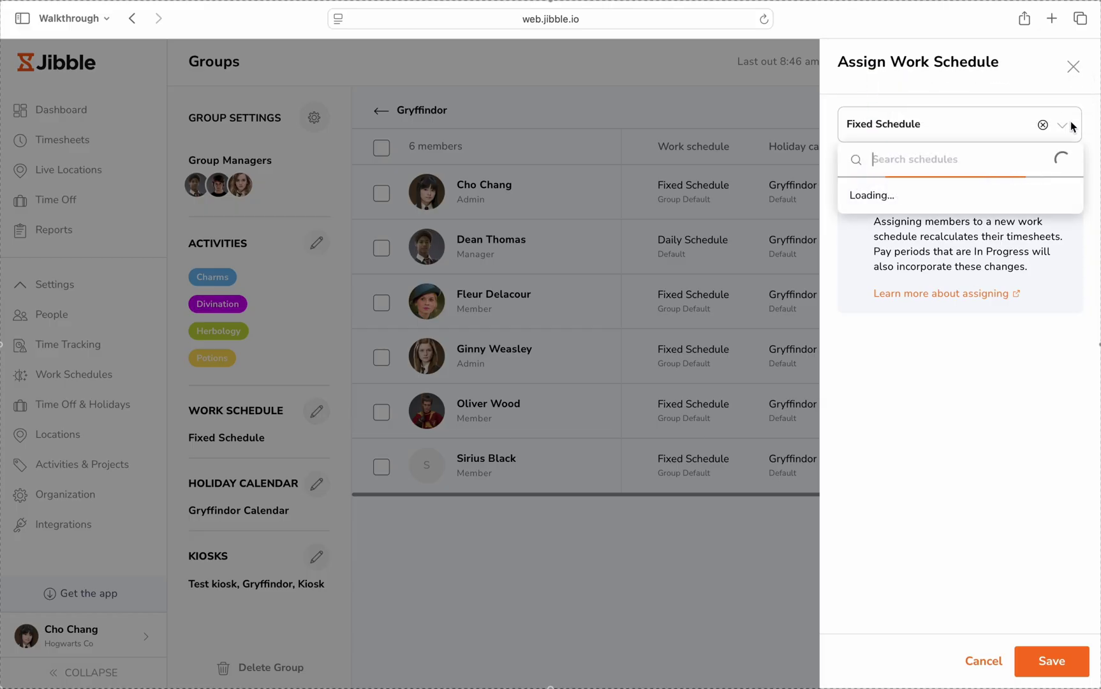
left_click(1073, 66)
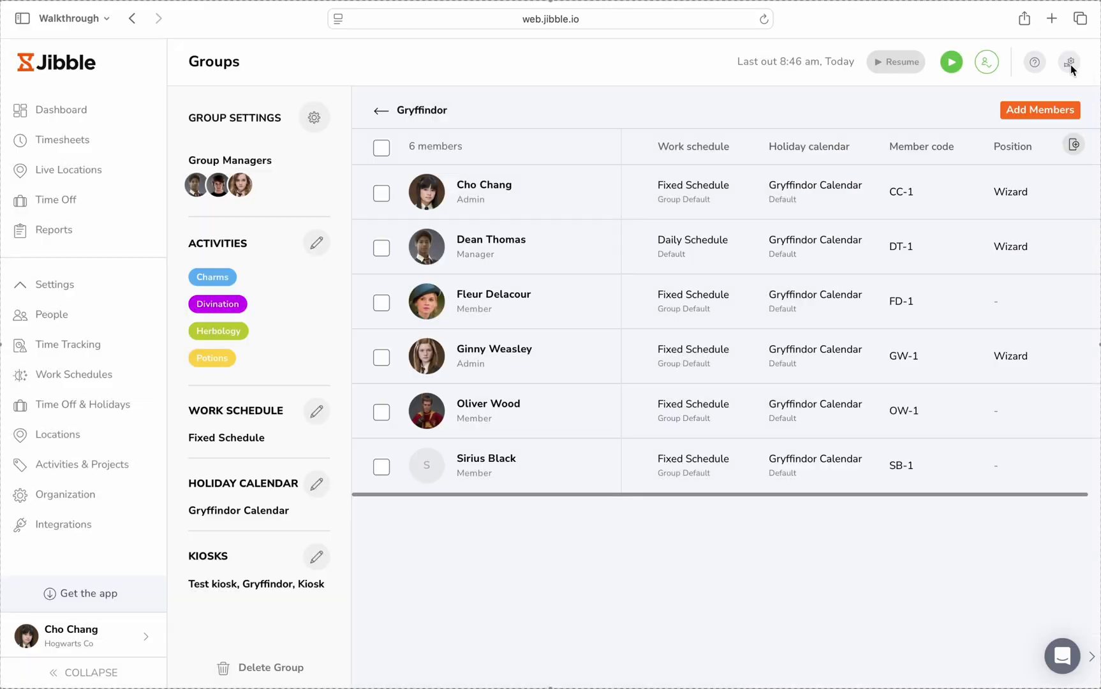
left_click(316, 485)
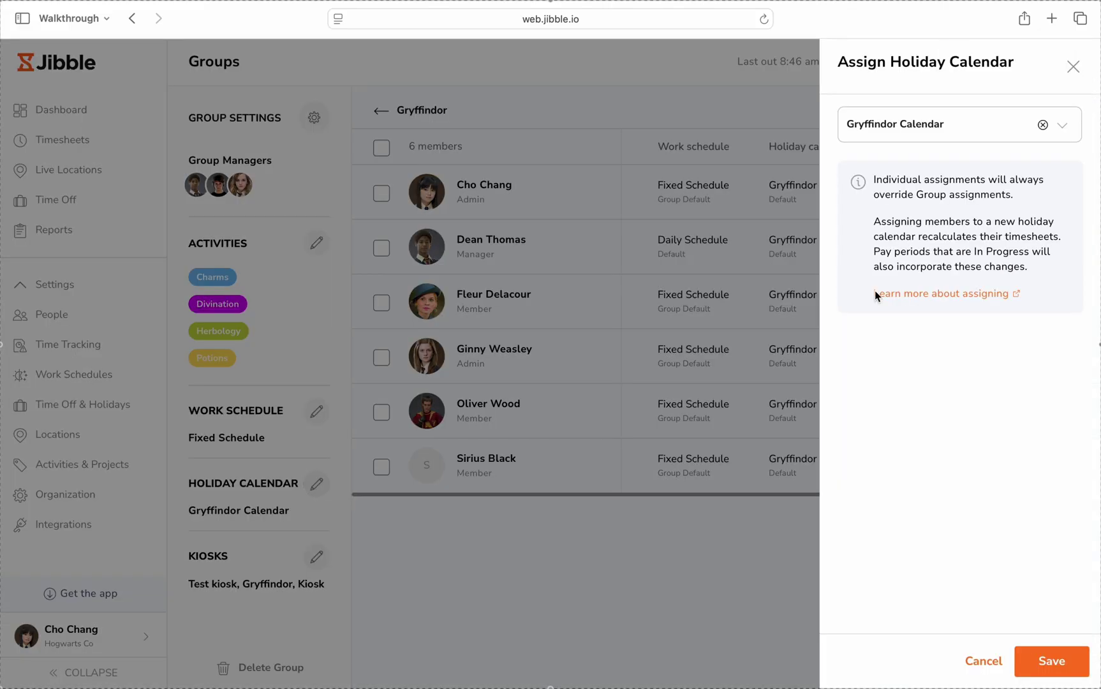
left_click(1070, 75)
left_click(317, 560)
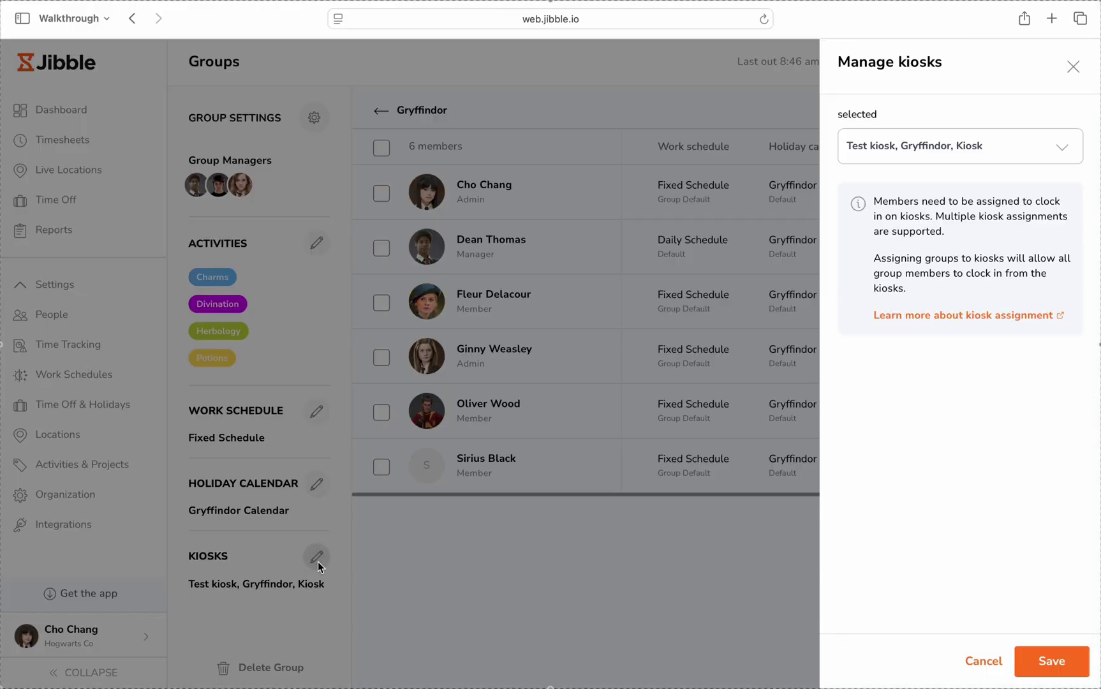
left_click(884, 153)
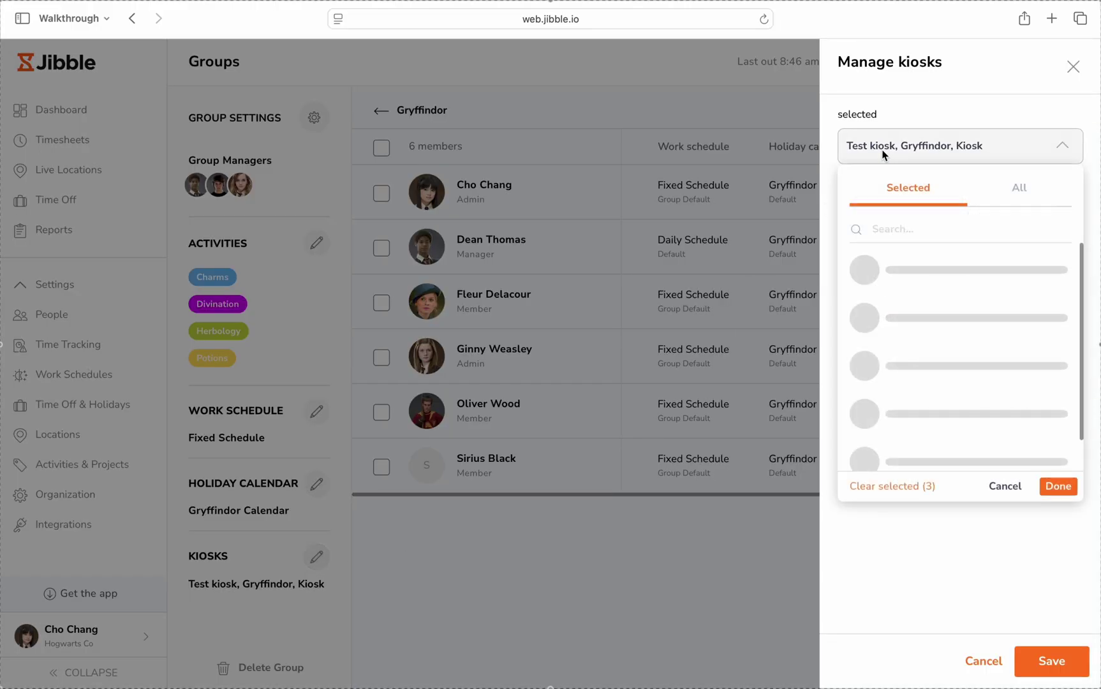
left_click(1074, 68)
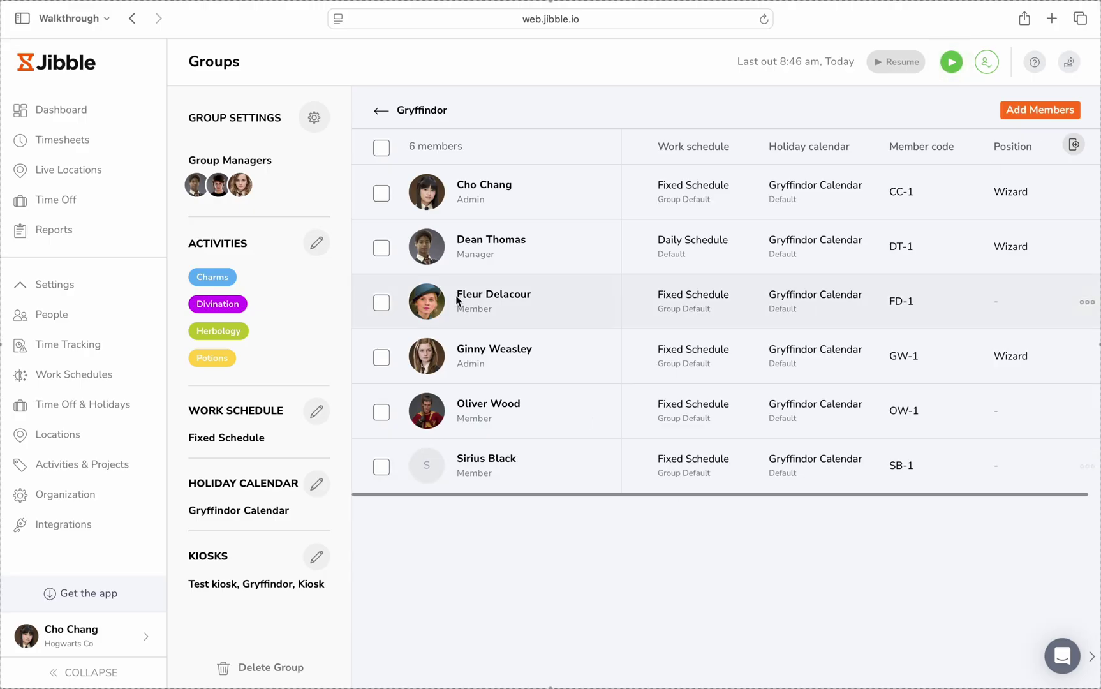
Step: In Gryffindor's group settings, disable Shared Kiosk, Web Browser and Desktop Apps clock-ins, then save
left_click(314, 118)
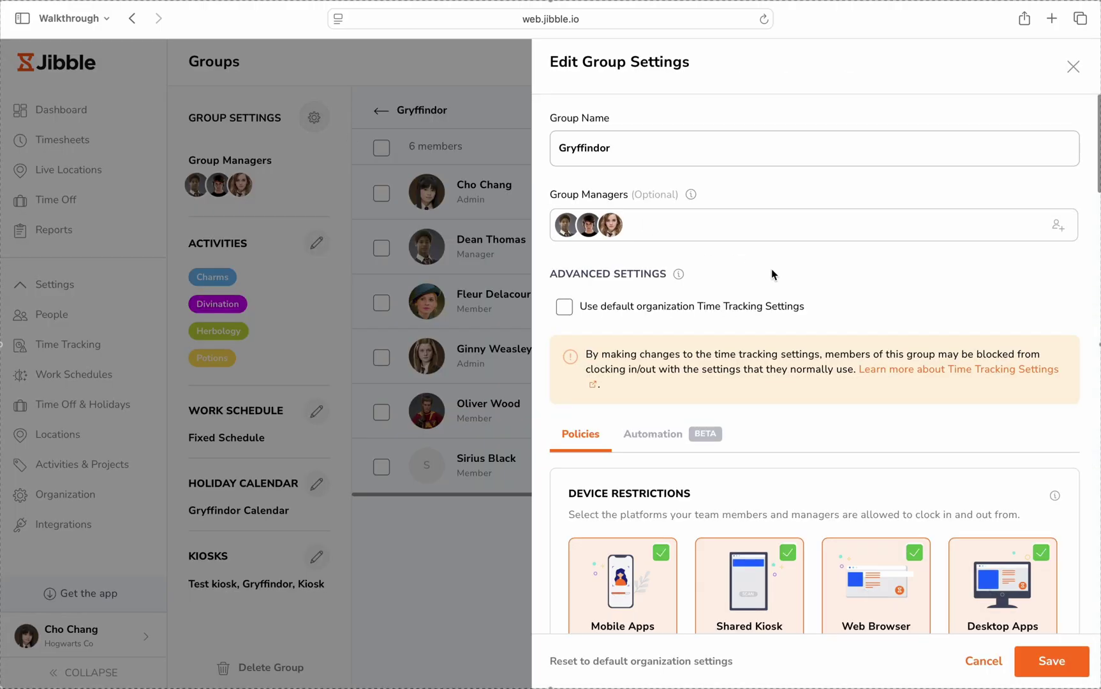
scroll(772, 271, "down", 1)
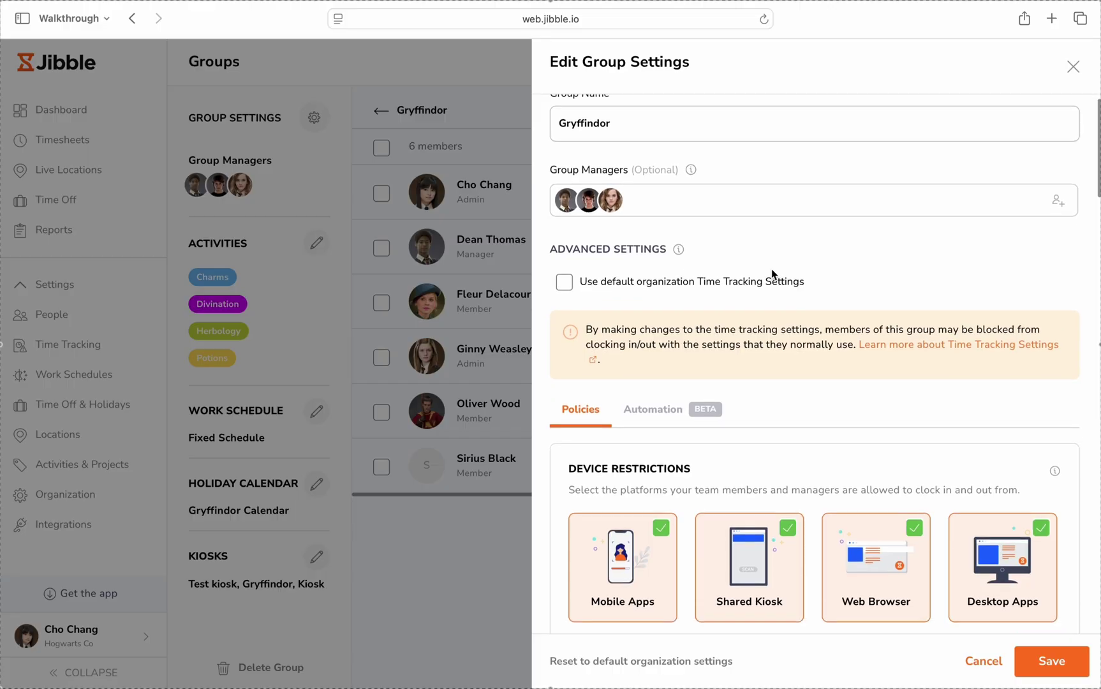
scroll(772, 269, "up", 1)
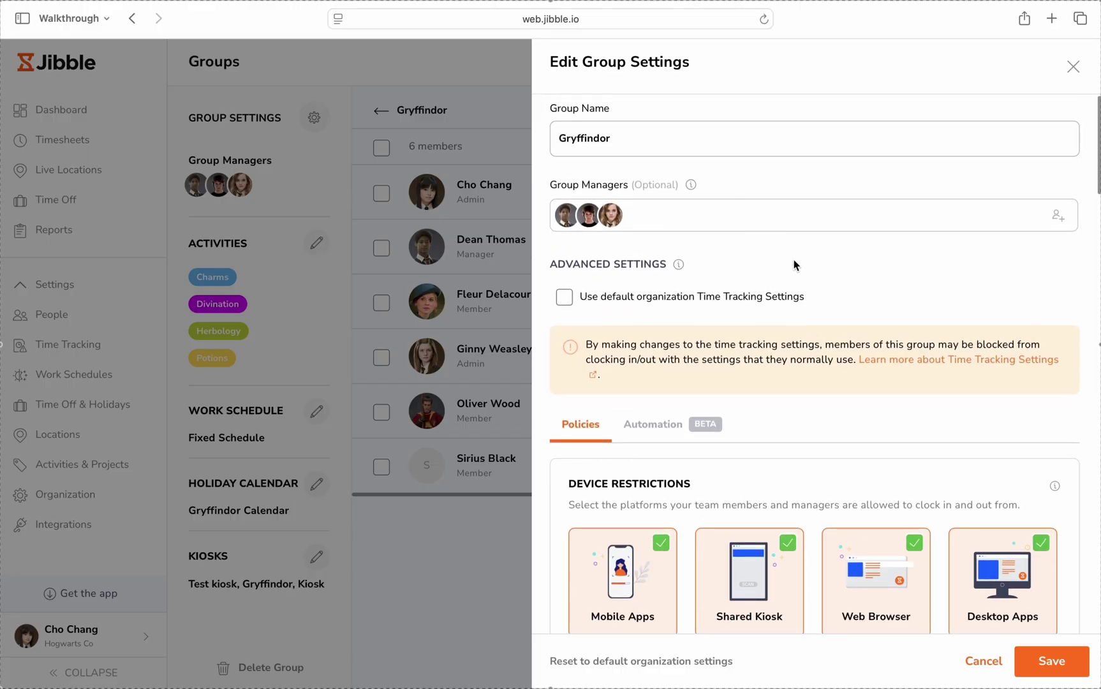
scroll(819, 382, "down", 6)
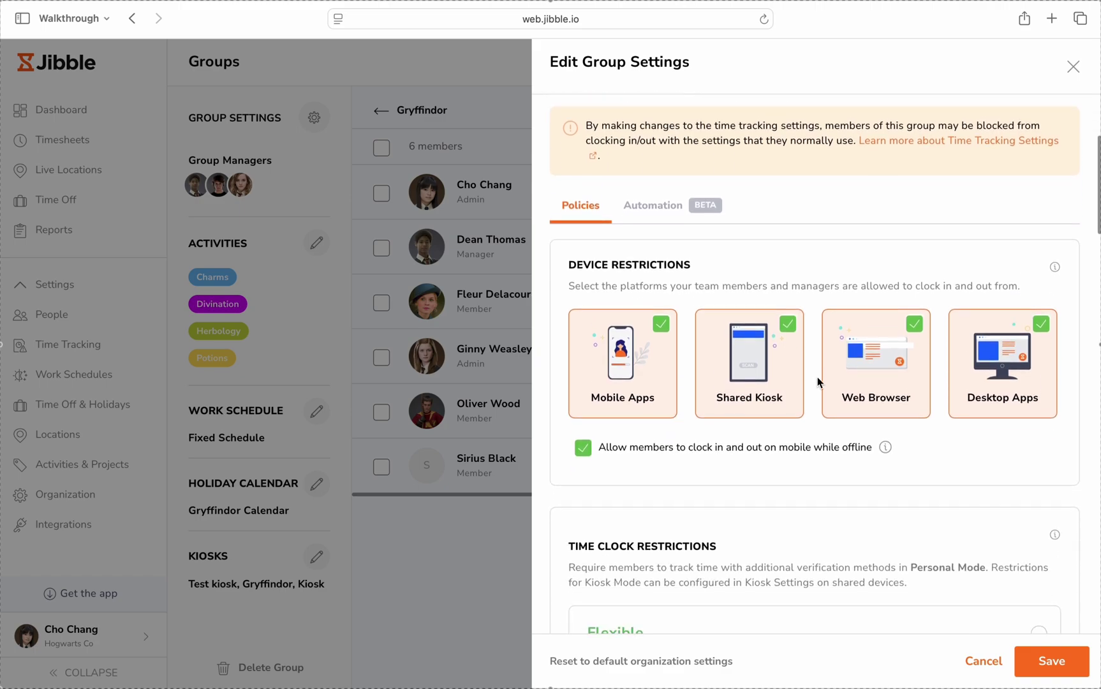
scroll(819, 383, "down", 1)
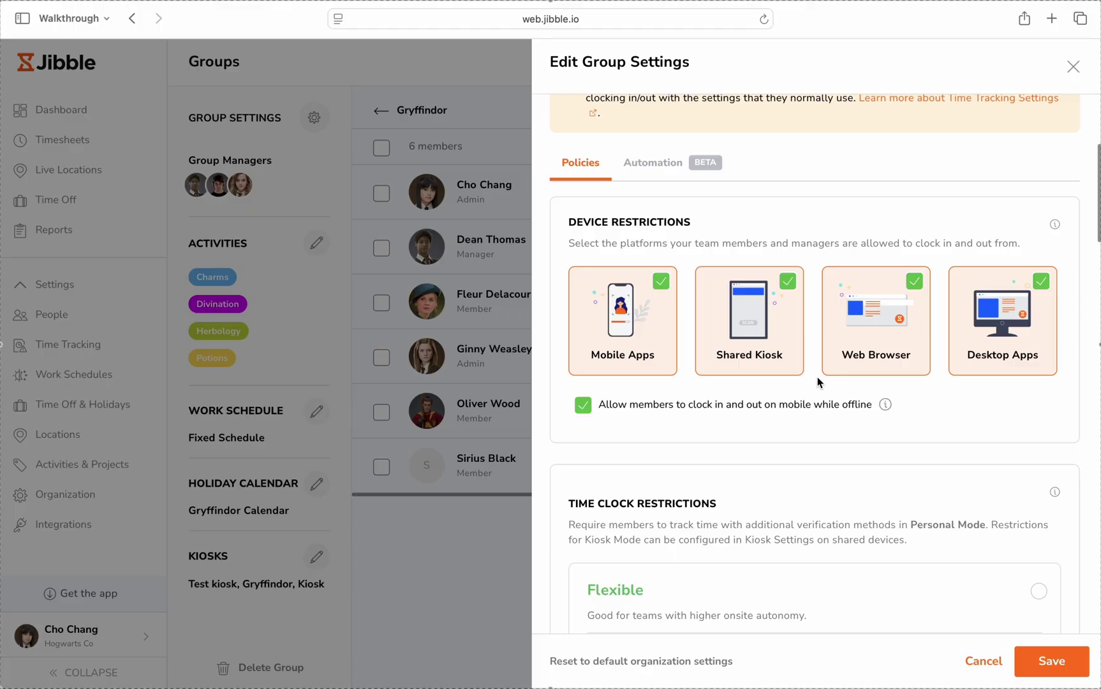
scroll(819, 381, "down", 1)
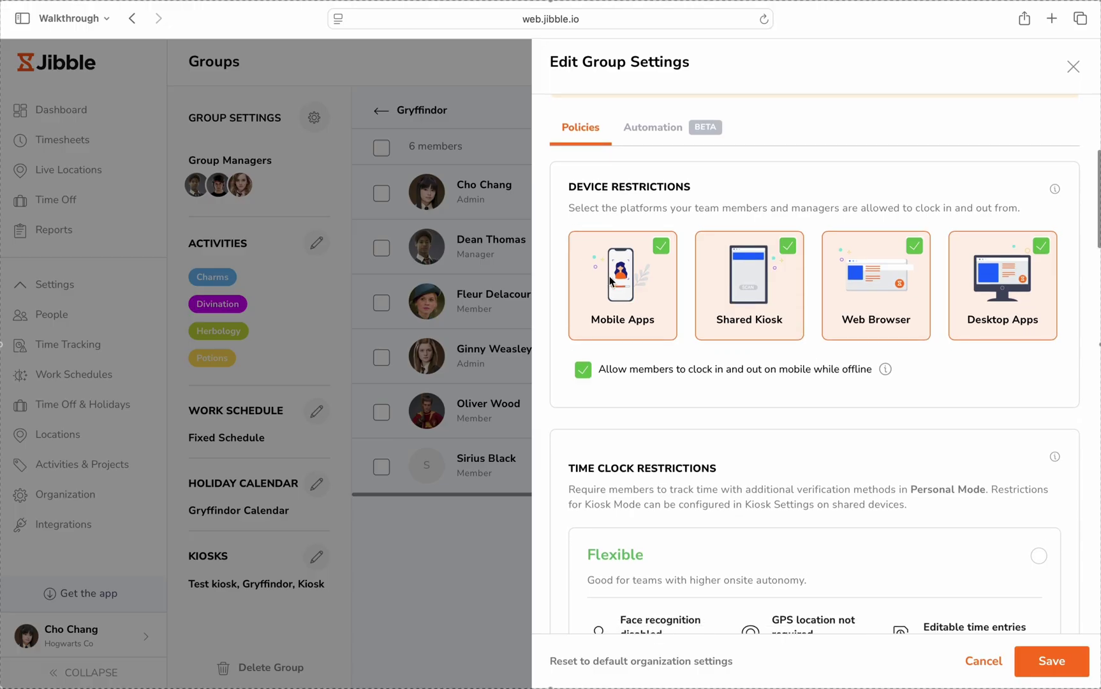
left_click(789, 246)
left_click(915, 246)
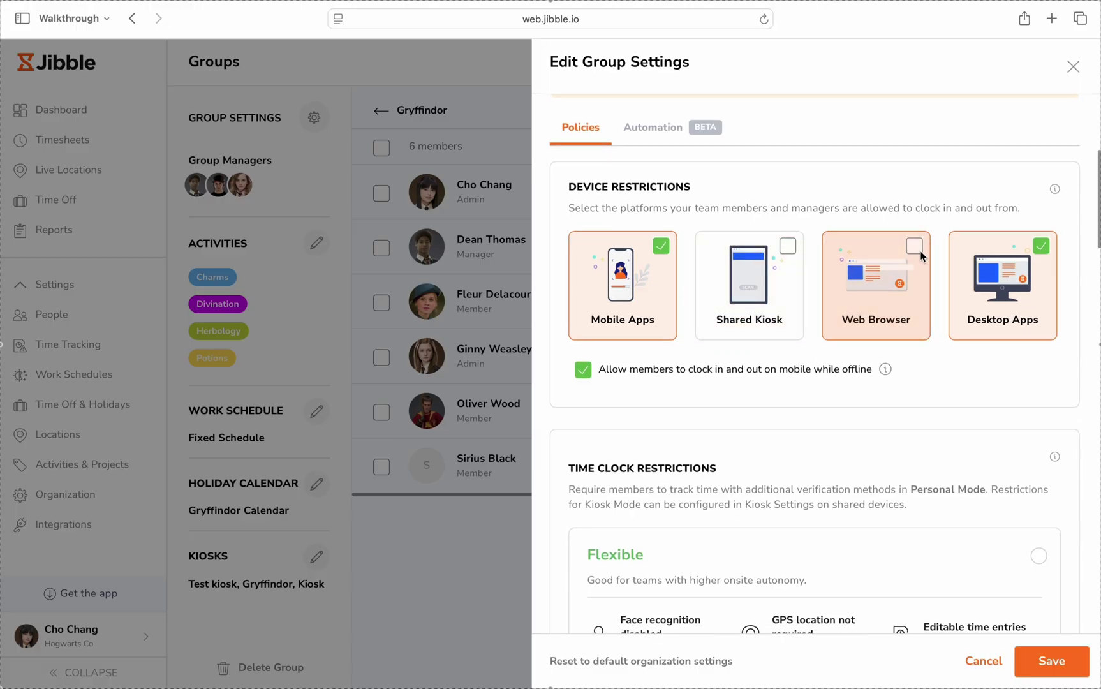
left_click(1041, 247)
mouse_move(884, 372)
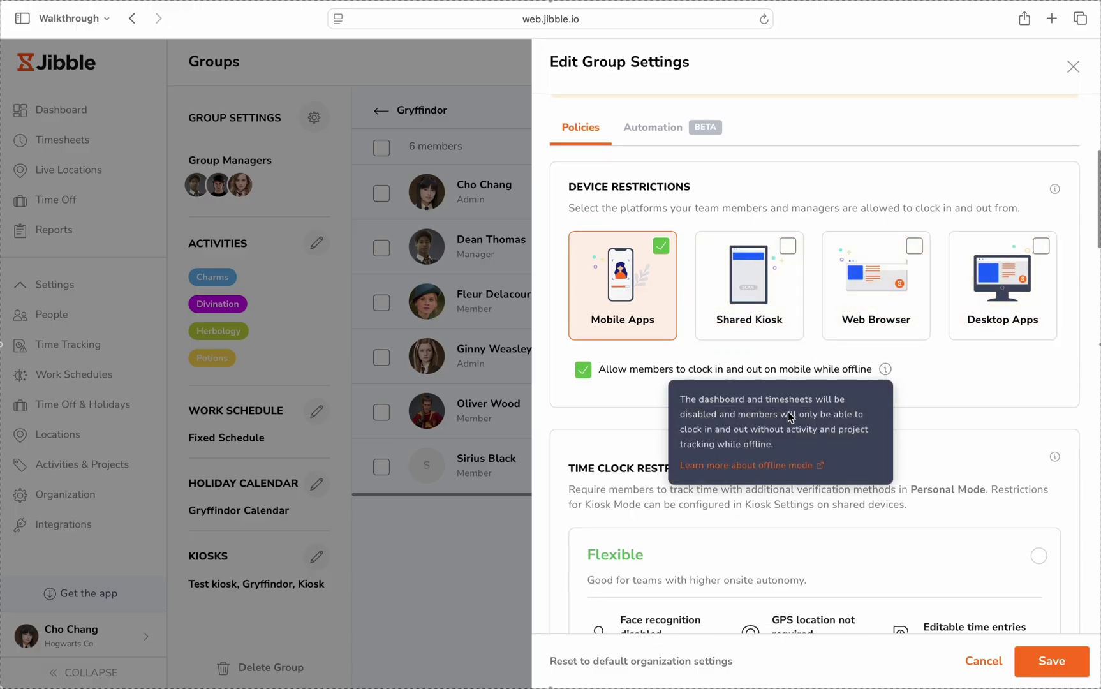
scroll(785, 450, "down", 1)
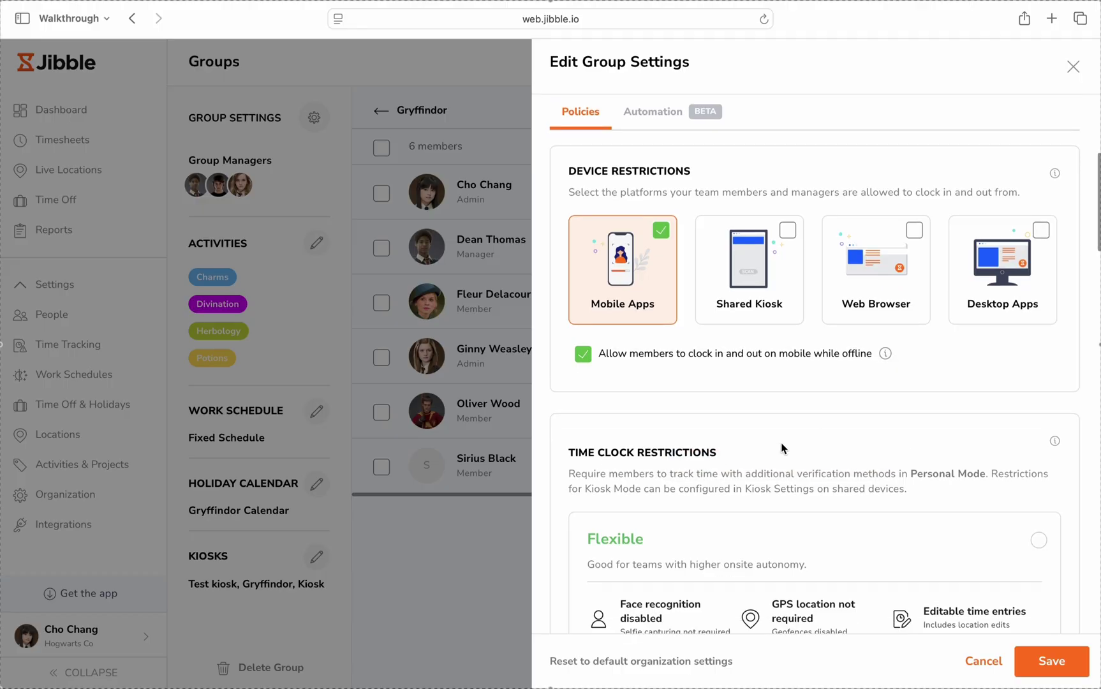
left_click(1039, 659)
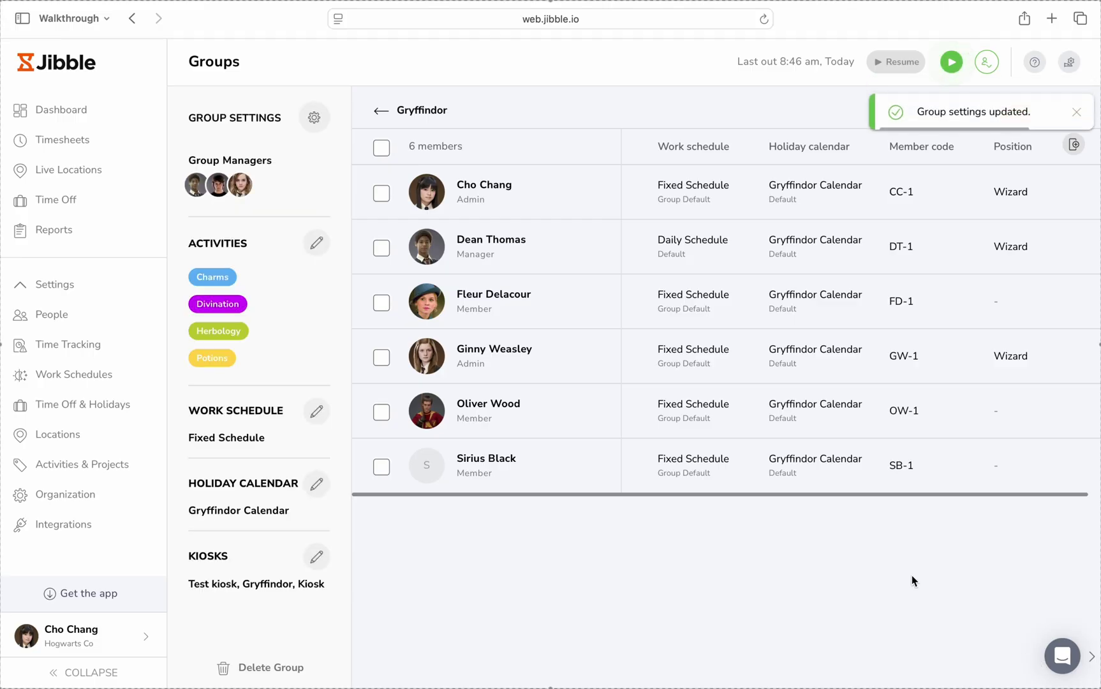
Step: Switch Gryffindor to Use default organization Time Tracking Settings, confirm discarding changes, and close the panel
left_click(314, 117)
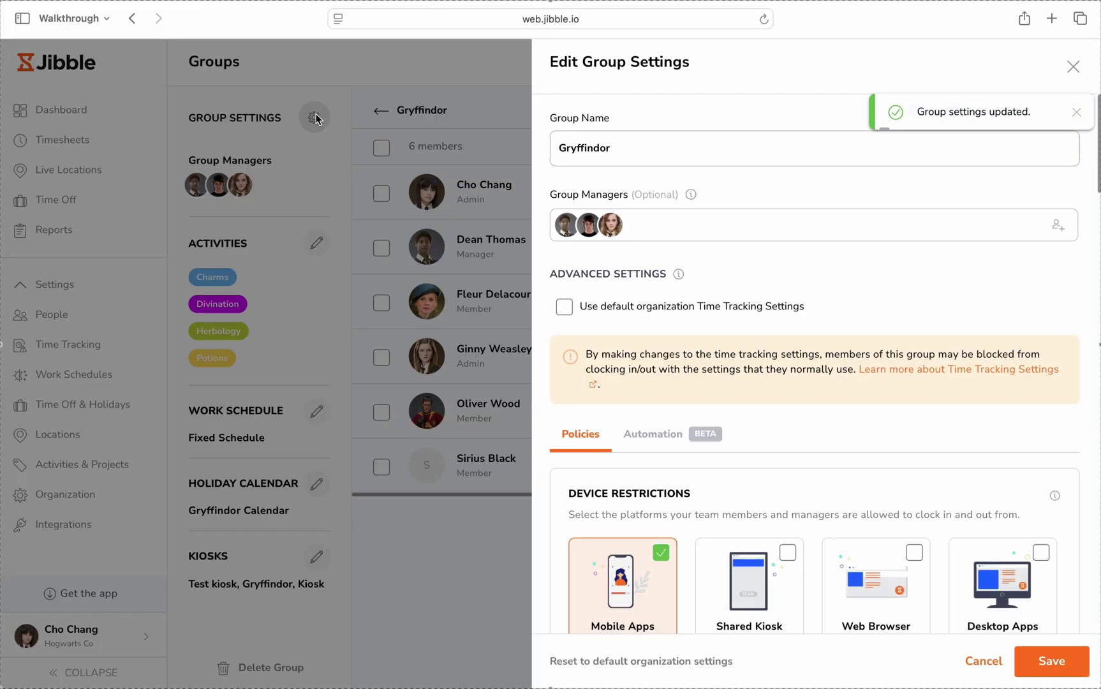
left_click(562, 308)
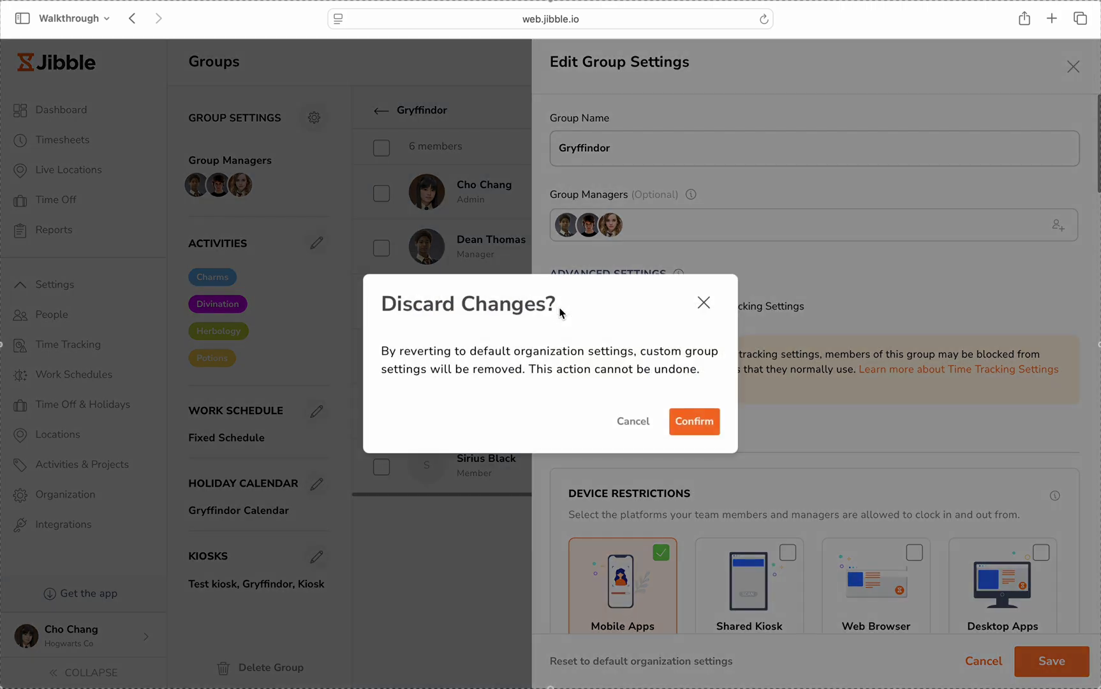
left_click(692, 421)
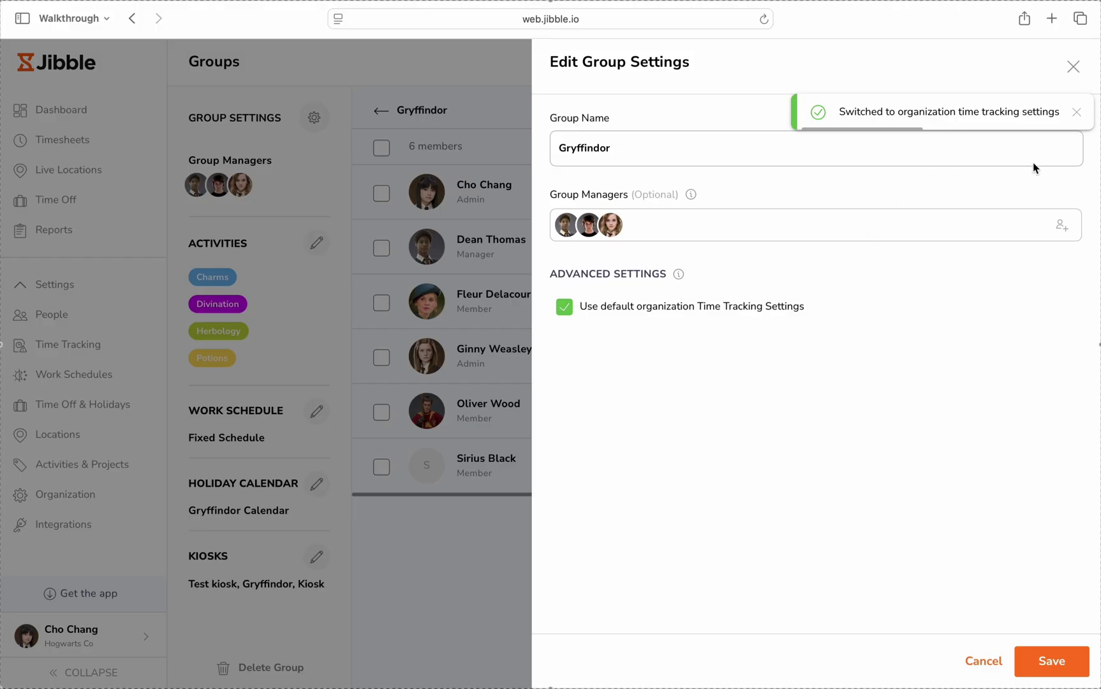
left_click(1072, 69)
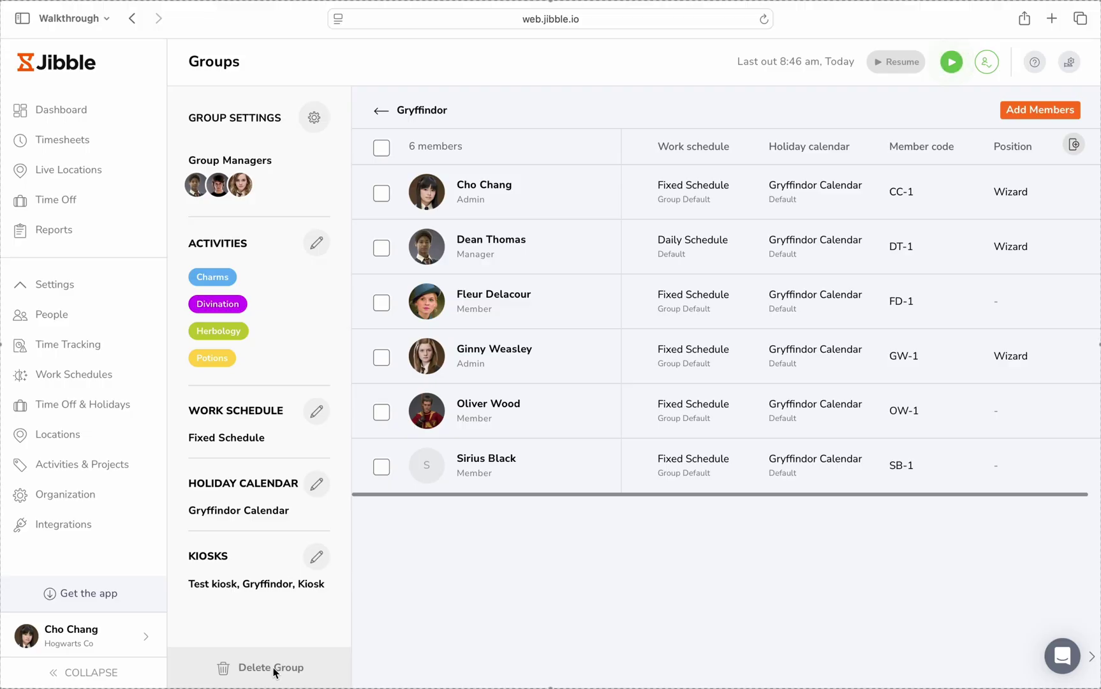
Step: Go to the People page listing all 18 members
left_click(39, 314)
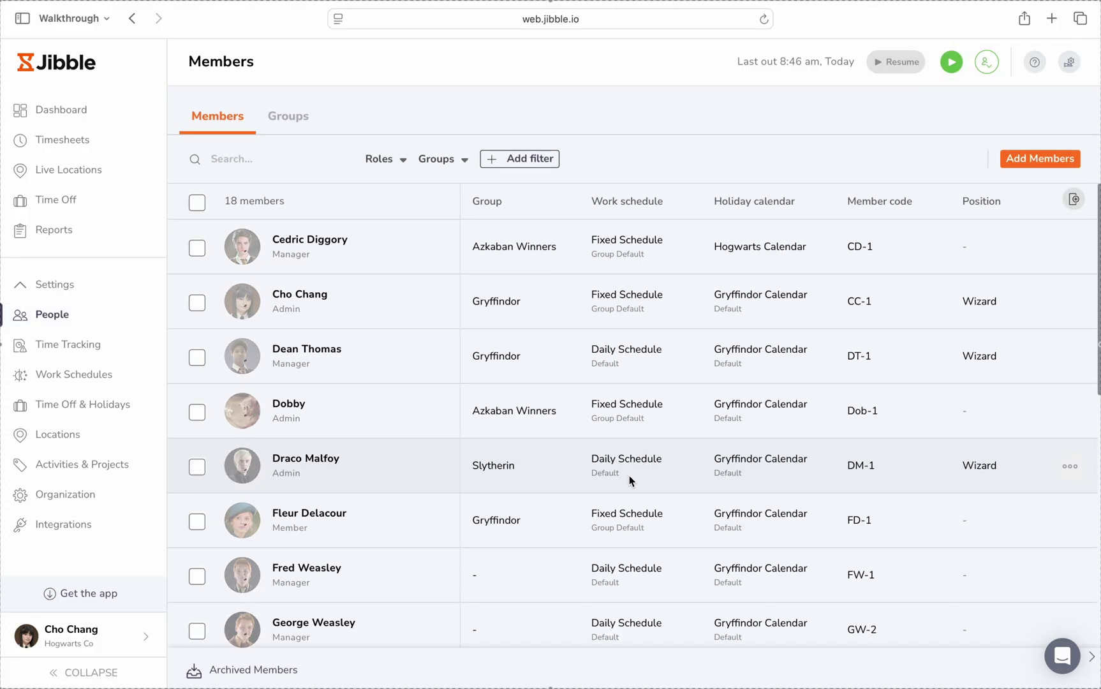